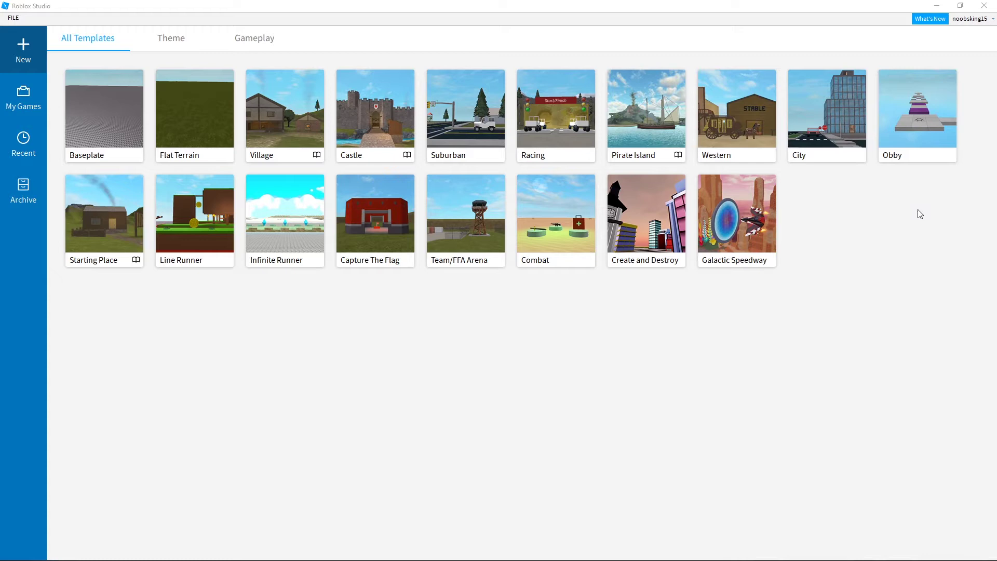
# - Start a new place from the Obby template and look along the course from START
pyautogui.click(910, 119)
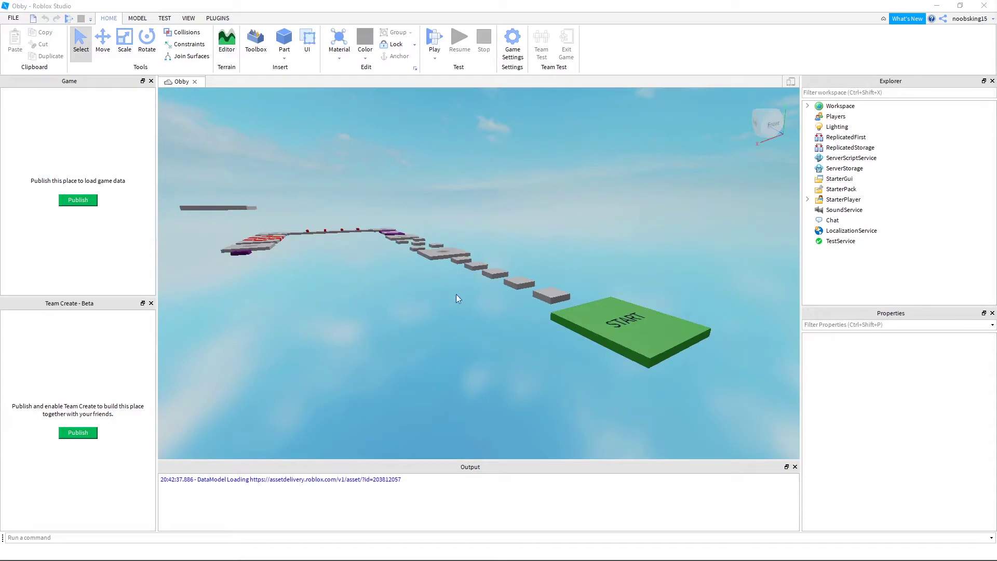
pyautogui.moveTo(473, 294); pyautogui.dragTo(512, 295, button='right')
pyautogui.press('w')
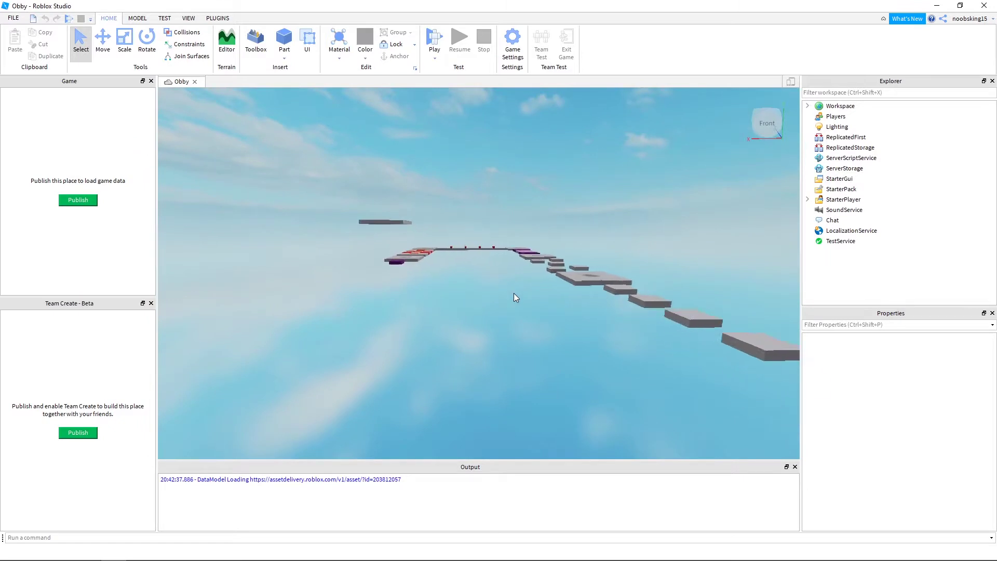
pyautogui.press('s')
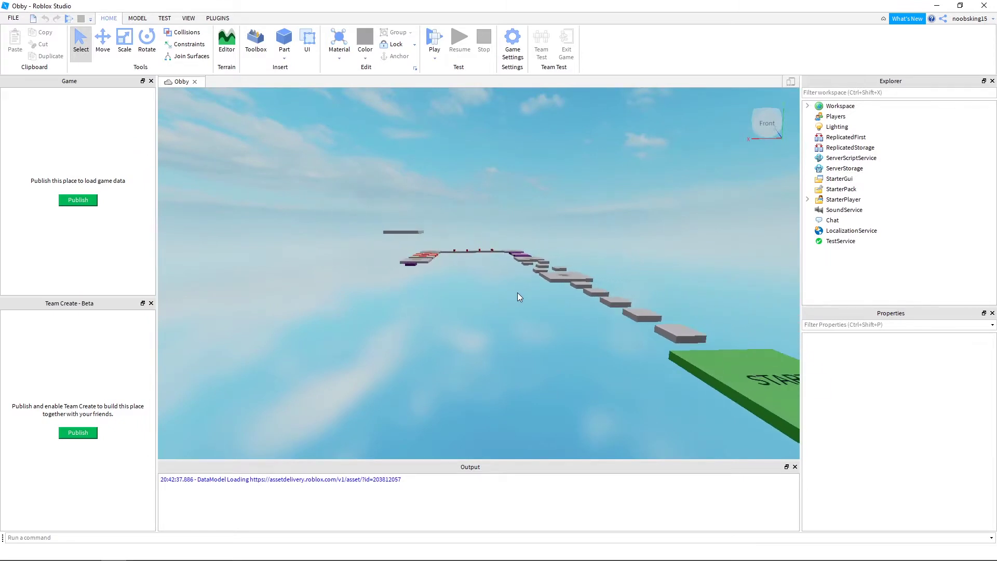
pyautogui.press('d')
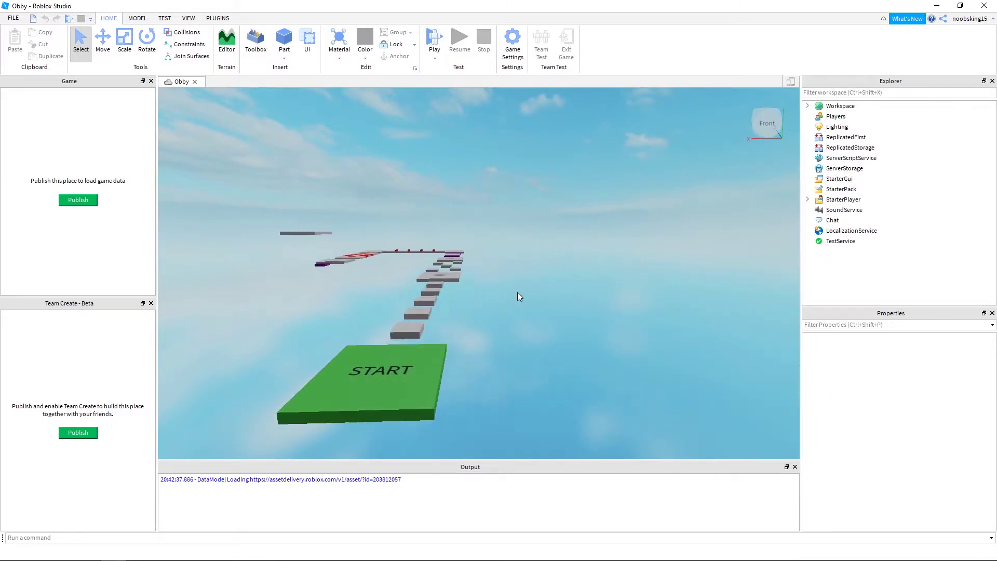
pyautogui.press('a')
pyautogui.press('a')
# - Fly over the course to the red-and-grey checkered platform
pyautogui.press('w')
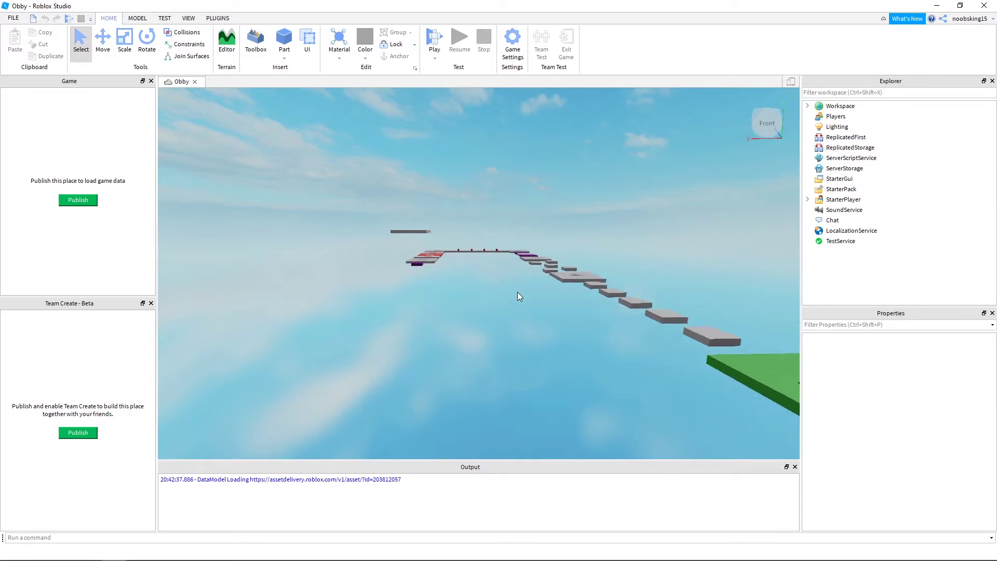
pyautogui.press('w')
pyautogui.moveTo(516, 281); pyautogui.dragTo(515, 282, button='right')
pyautogui.press('s')
pyautogui.press('d')
pyautogui.press('s')
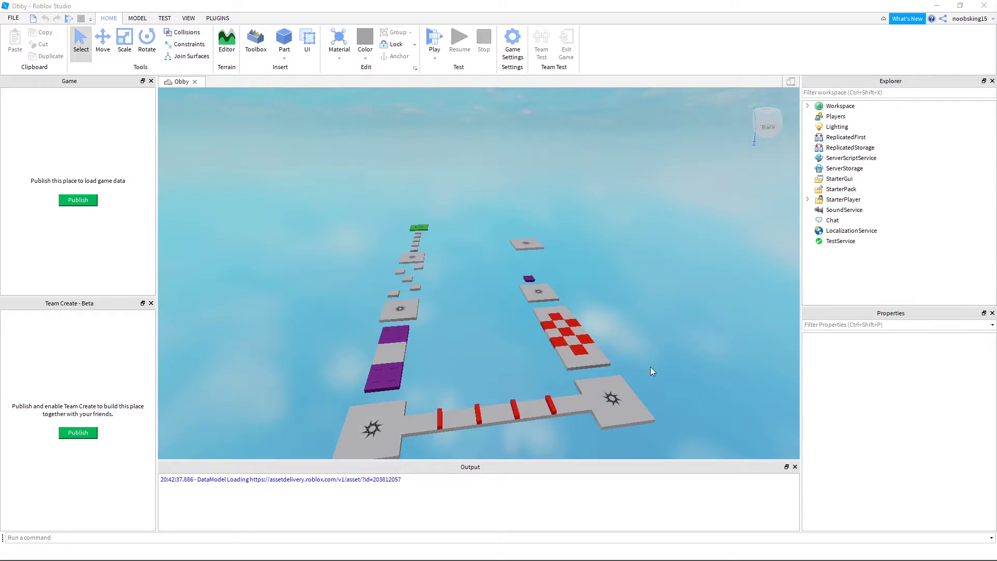
pyautogui.moveTo(655, 310); pyautogui.dragTo(655, 310, button='right')
pyautogui.press('w')
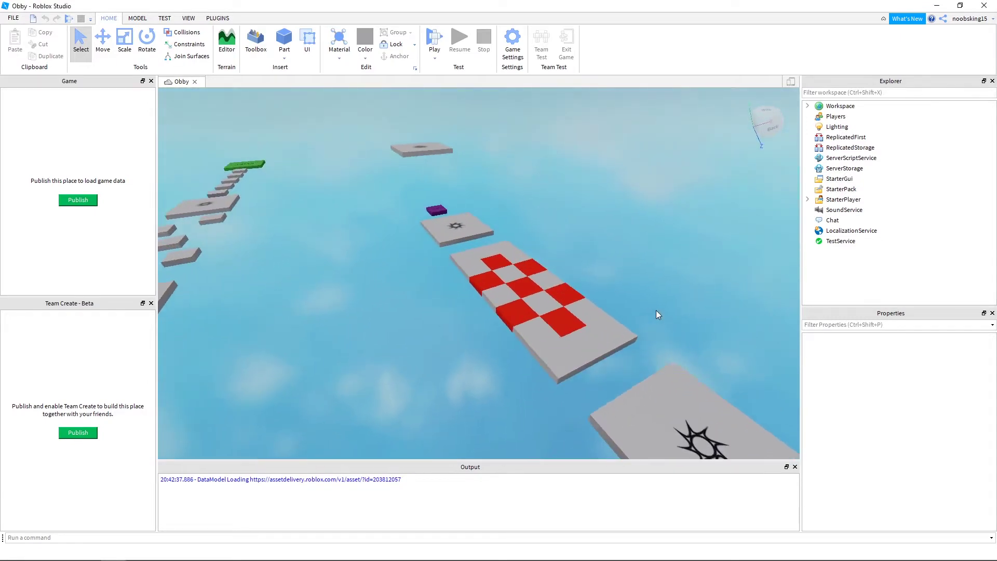
# - Open the KillScript inside a red KillBrick tile to read its code
pyautogui.click(536, 293)
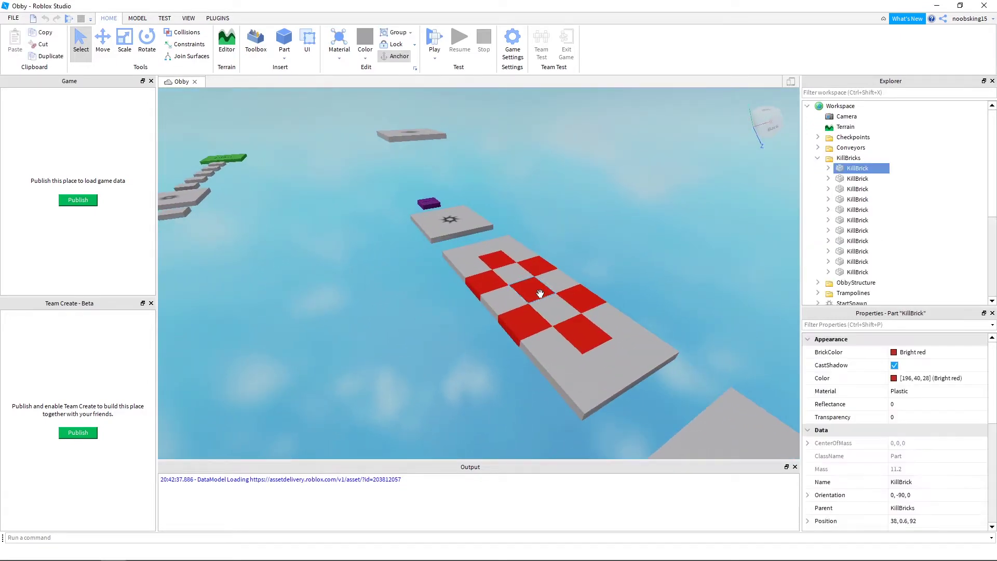
pyautogui.click(828, 168)
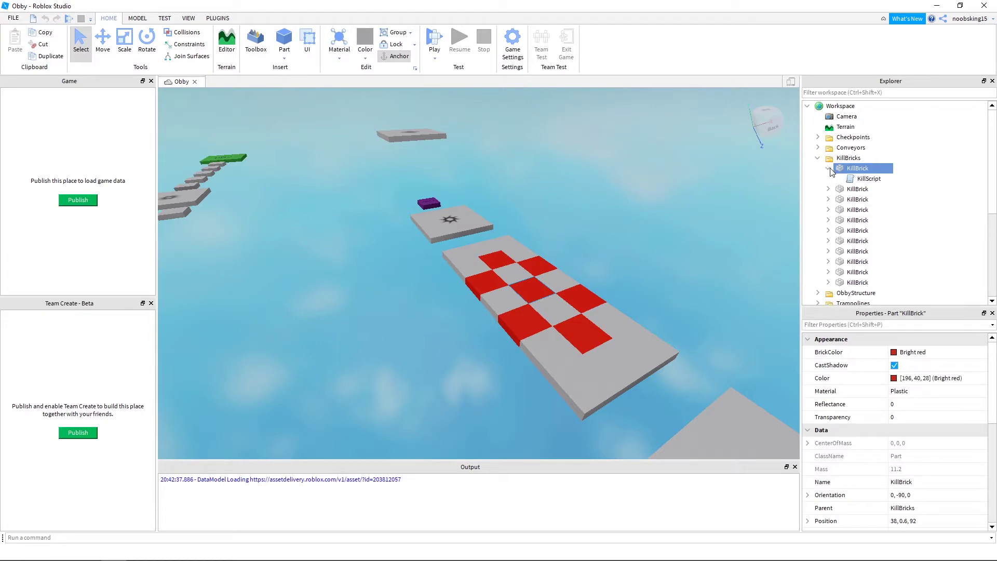
pyautogui.doubleClick(853, 180)
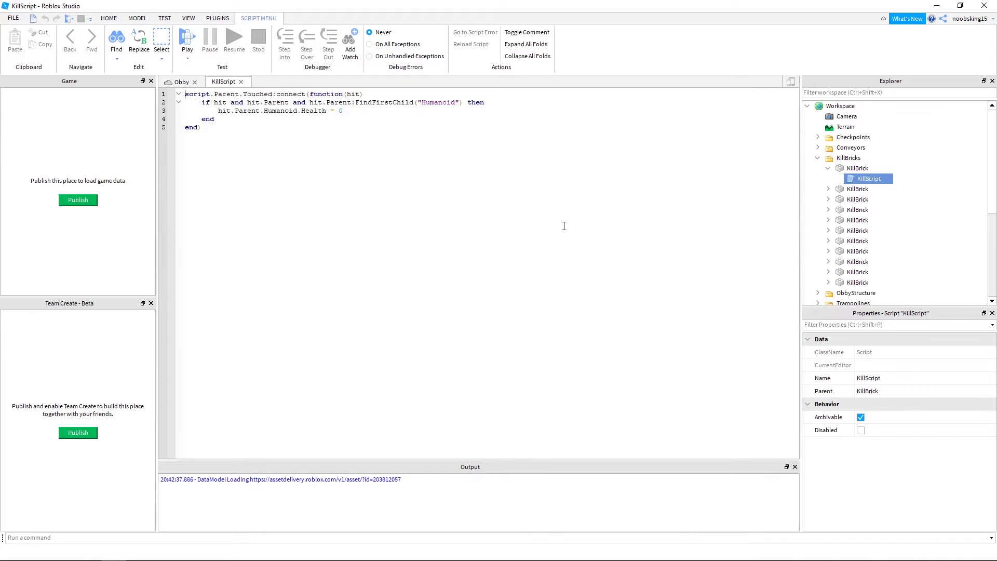
pyautogui.moveTo(223, 127); pyautogui.dragTo(181, 95)
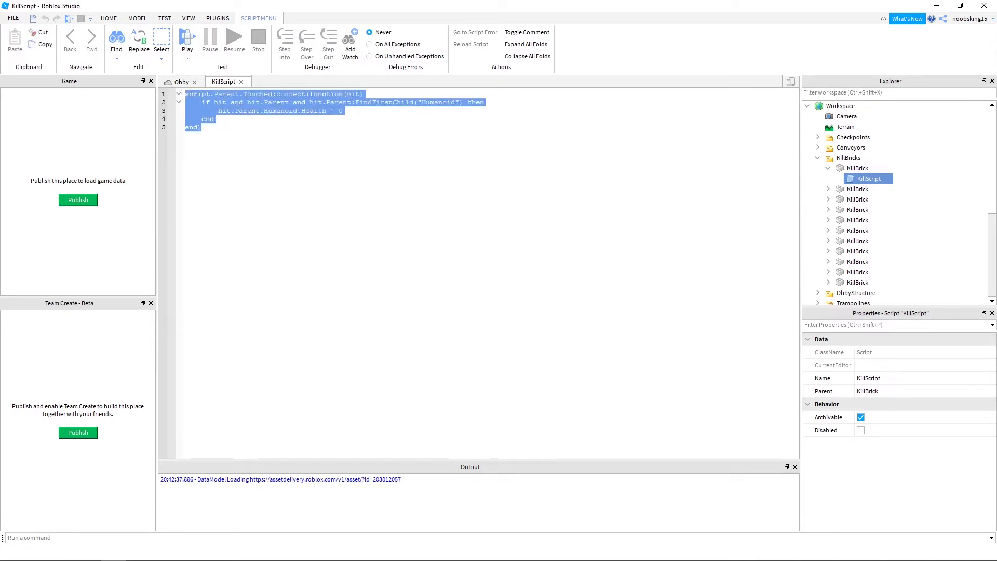
pyautogui.click(244, 95)
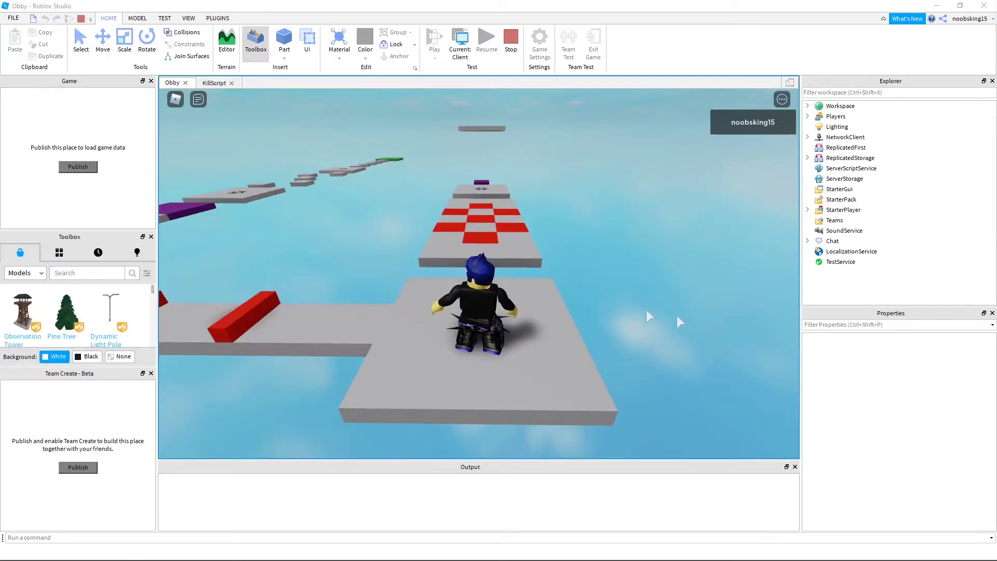
# - Playtest by walking the character onto a red tile, then stop
pyautogui.moveTo(558, 296); pyautogui.dragTo(514, 290, button='right')
pyautogui.press('w')
pyautogui.press('space')
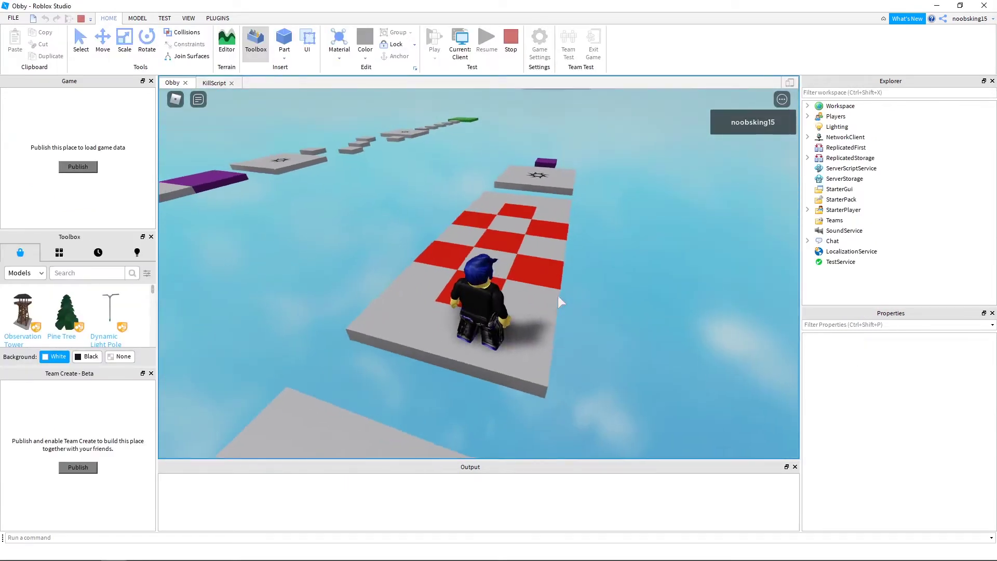
pyautogui.press('w')
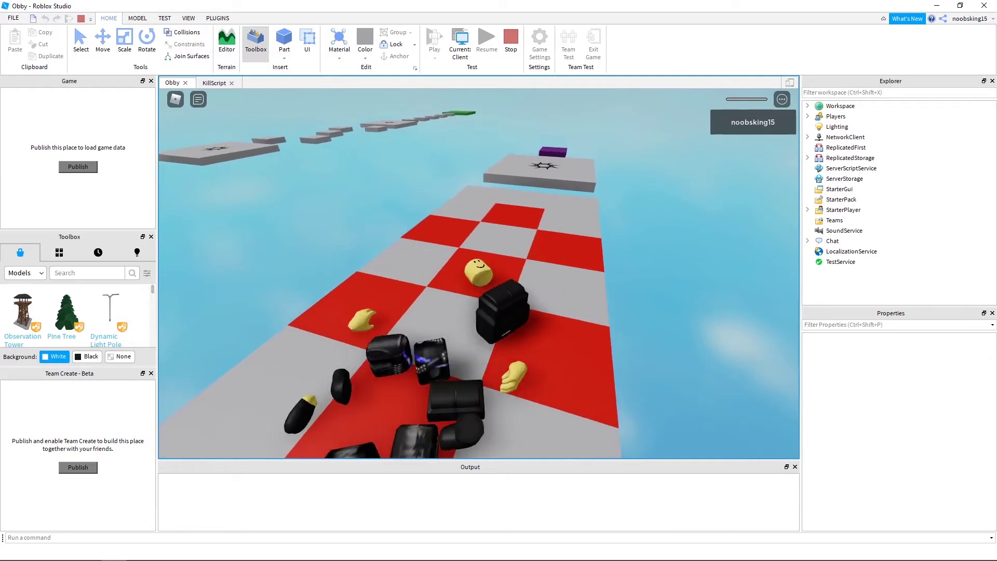
pyautogui.hotkey('shift', 'F5')
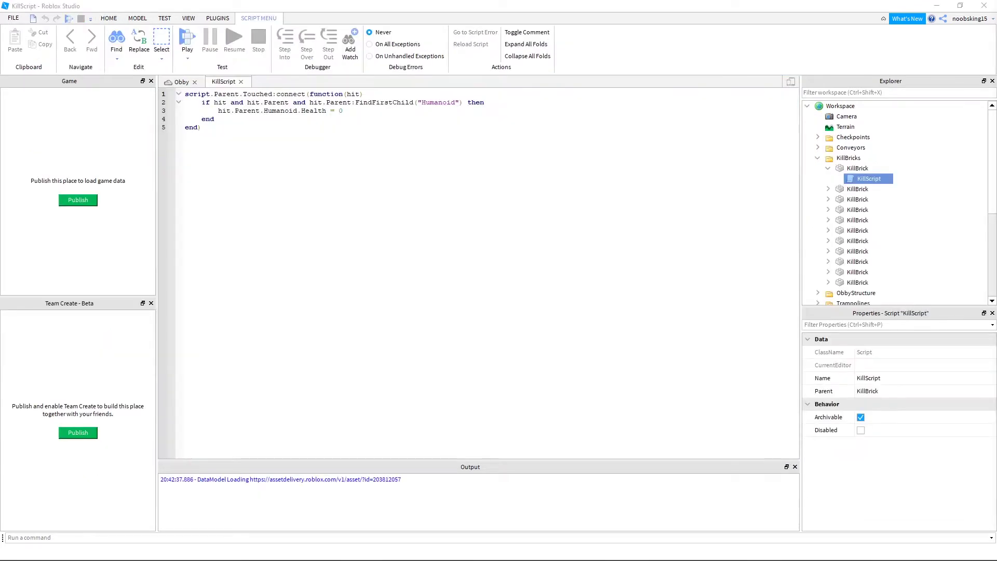
pyautogui.doubleClick(259, 93)
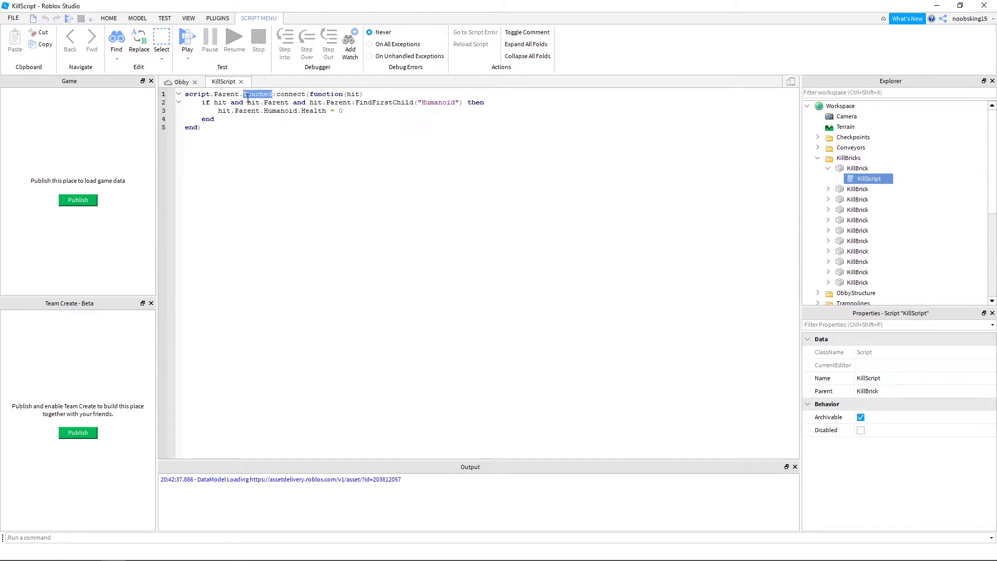
pyautogui.click(215, 103)
pyautogui.doubleClick(217, 103)
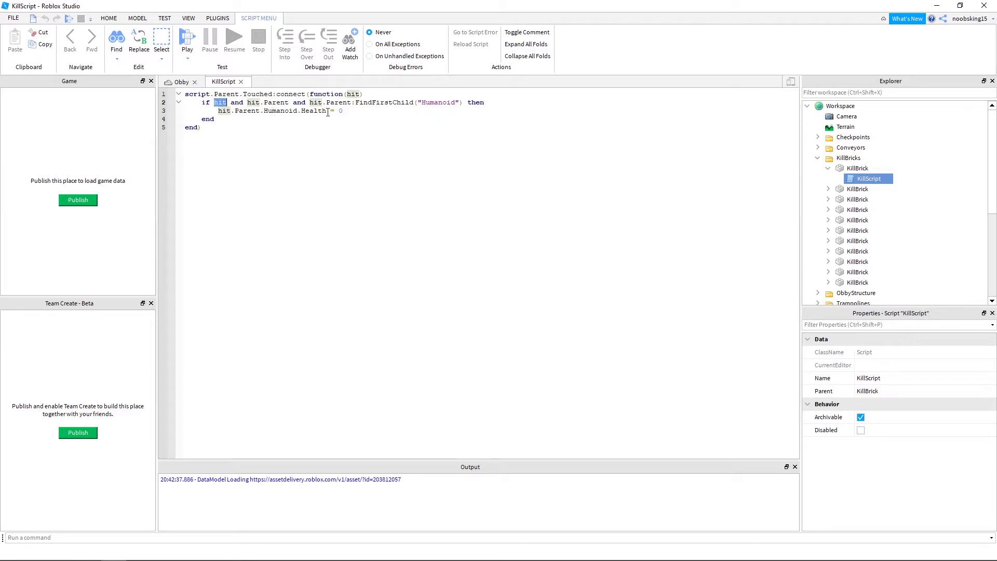
pyautogui.doubleClick(441, 103)
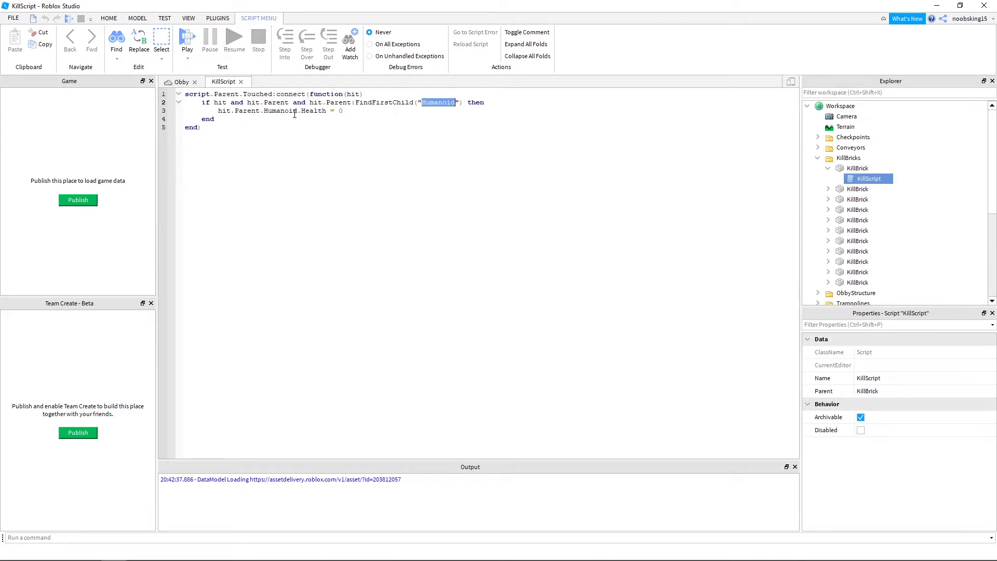
pyautogui.moveTo(302, 111); pyautogui.dragTo(350, 111)
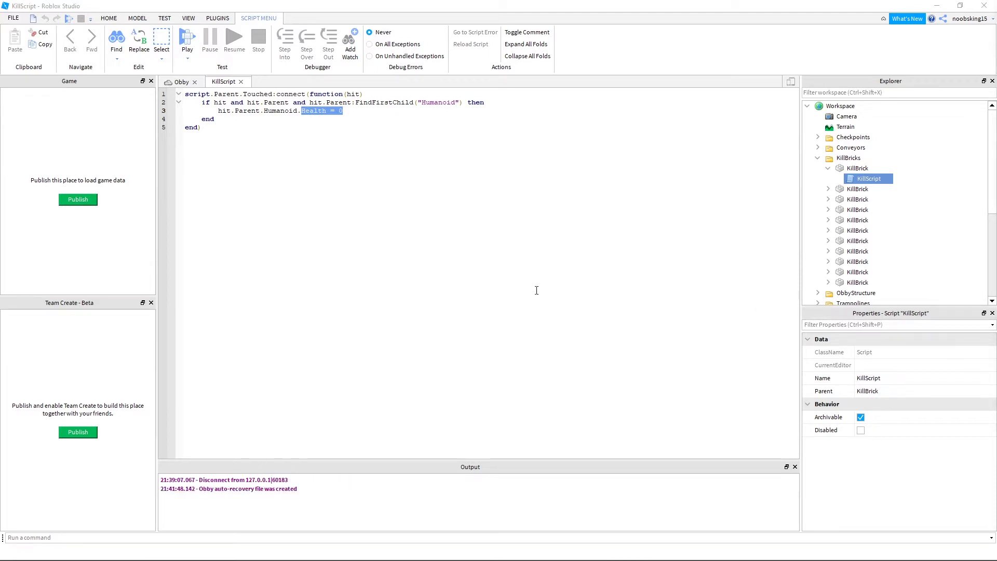
pyautogui.moveTo(232, 137)
pyautogui.mouseDown()
pyautogui.moveTo(187, 110)
pyautogui.moveTo(185, 94)
pyautogui.mouseUp()
pyautogui.hotkey('ctrl', 'c')
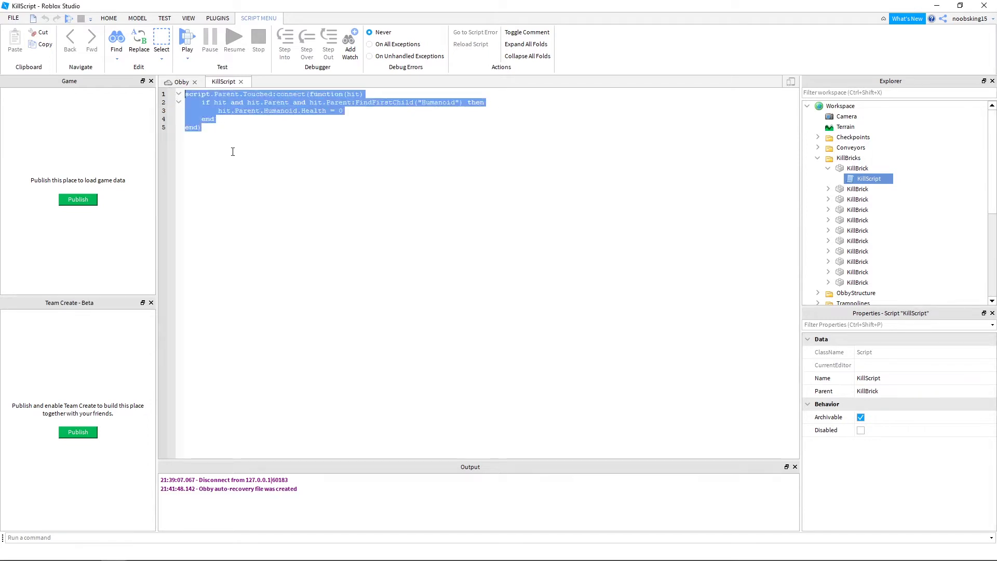
# - Select the small grey platform near the green START pad
pyautogui.click(179, 83)
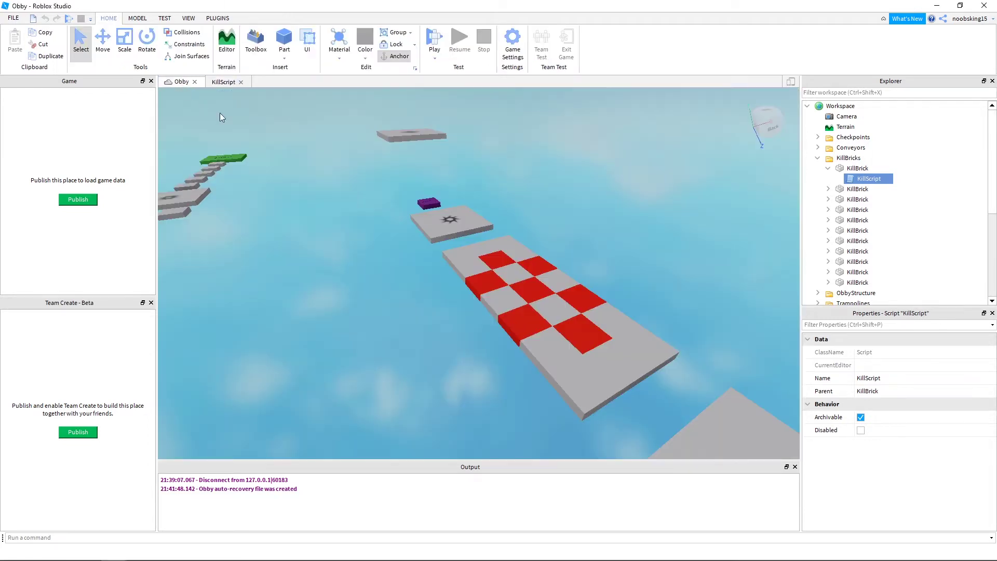
pyautogui.moveTo(504, 283); pyautogui.dragTo(508, 287, button='right')
pyautogui.press('w')
pyautogui.press('w')
pyautogui.click(438, 334)
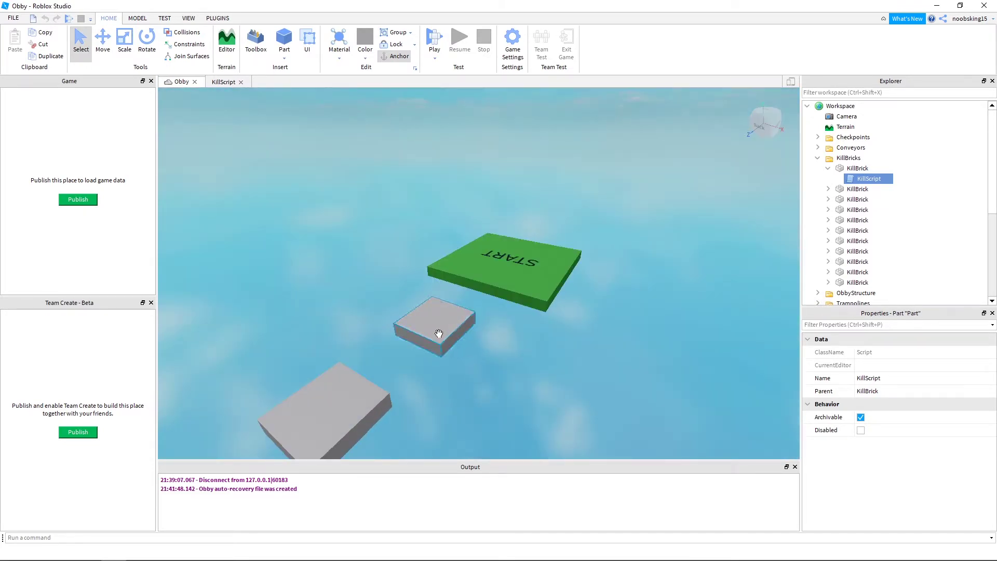
pyautogui.scroll(-4, 855, 299)
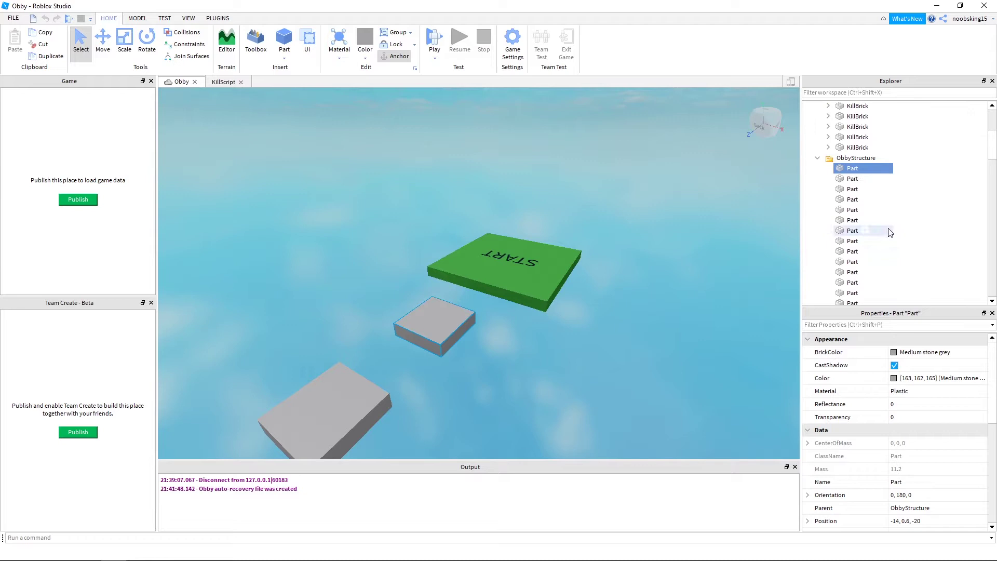
# - Add a Script to that platform and replace its print line with the pasted kill script
pyautogui.click(864, 168)
pyautogui.click(853, 215)
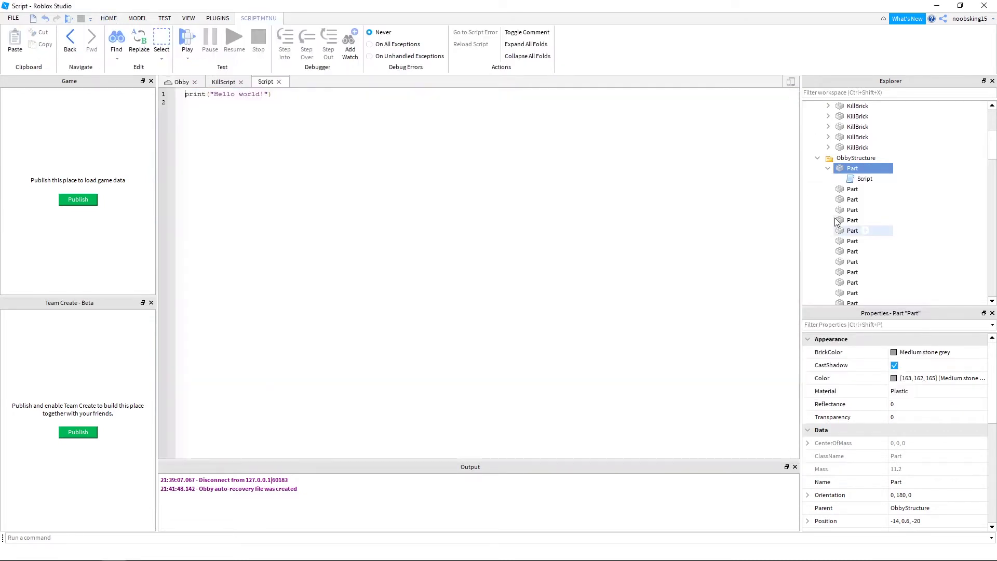
pyautogui.click(863, 179)
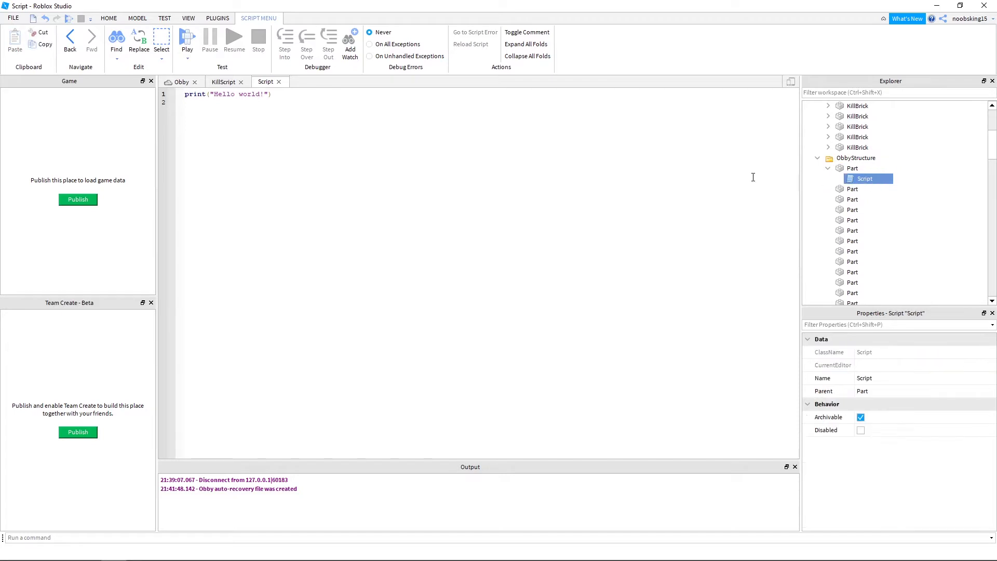
pyautogui.moveTo(275, 93); pyautogui.dragTo(176, 106)
pyautogui.hotkey('ctrl', 'v')
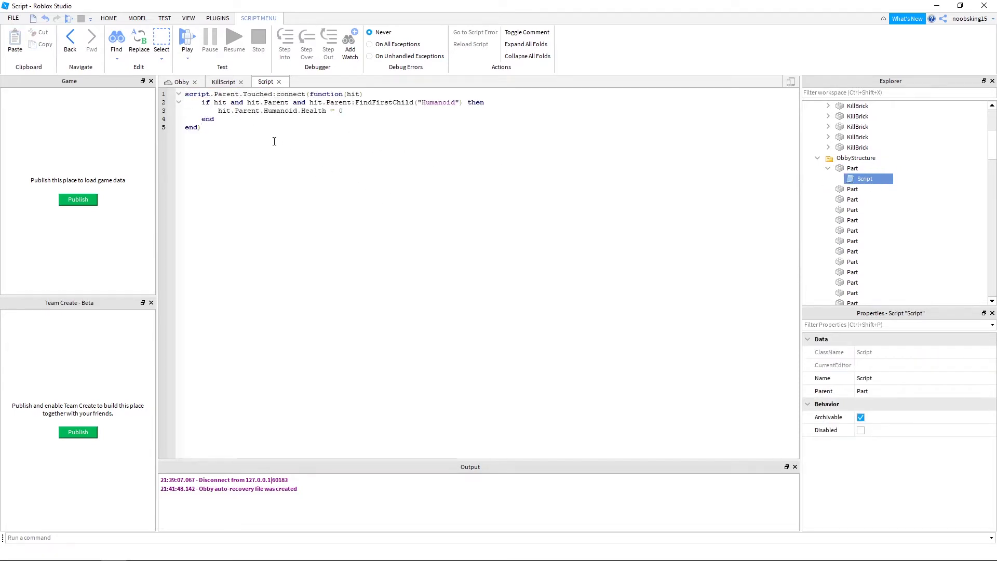
pyautogui.click(180, 83)
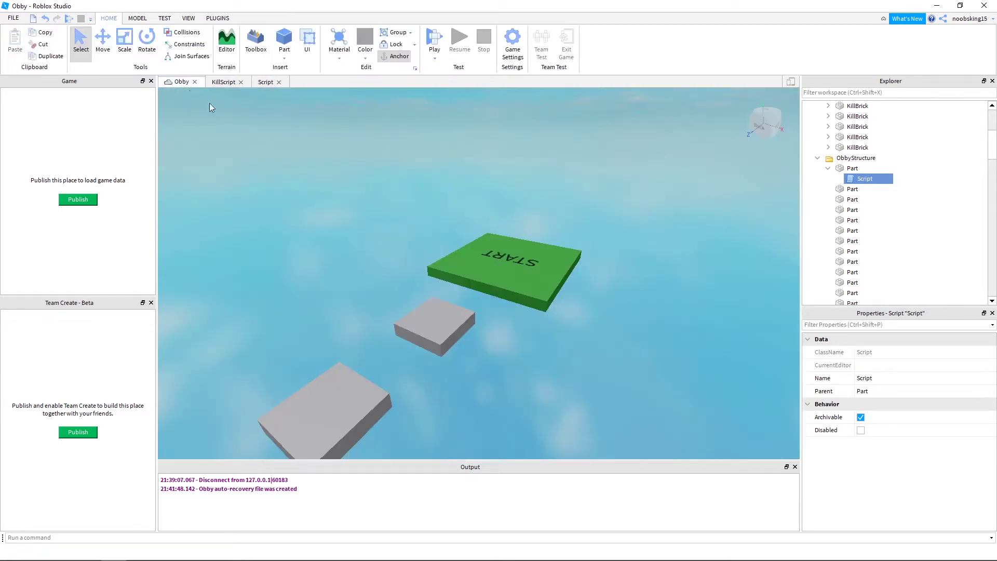
# - Playtest the scripted part beside START, then colour it Really red
pyautogui.click(448, 318)
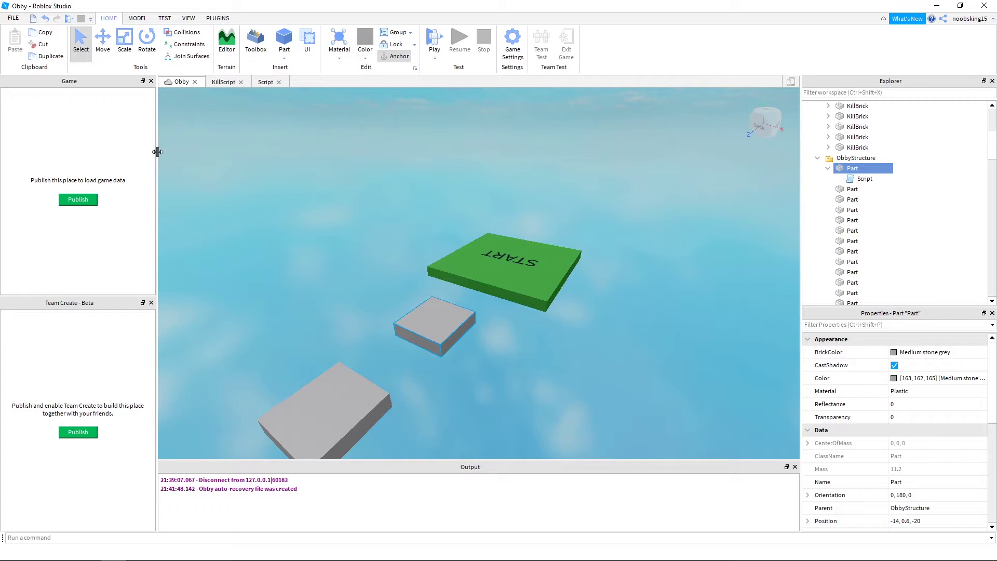
pyautogui.click(173, 18)
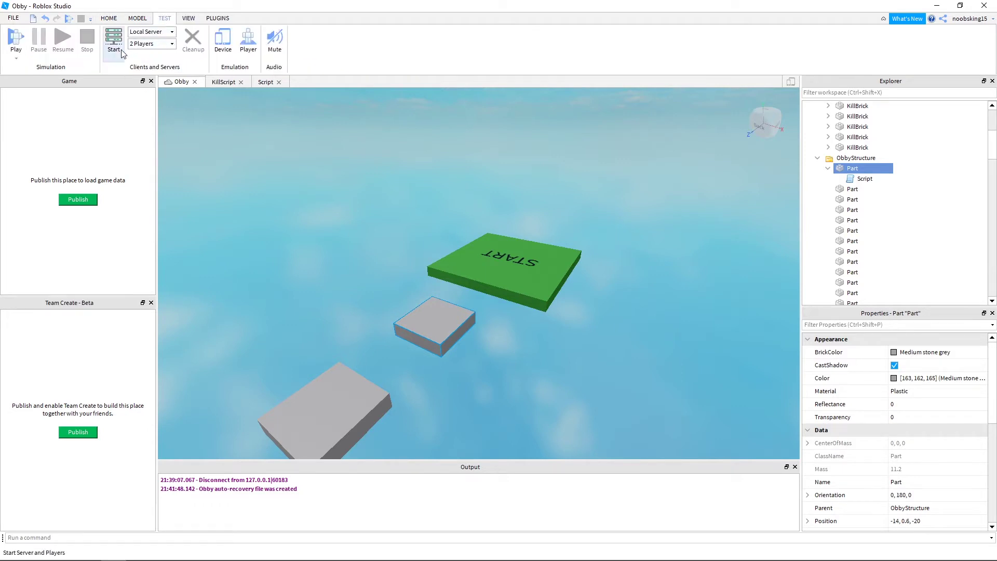
pyautogui.click(17, 47)
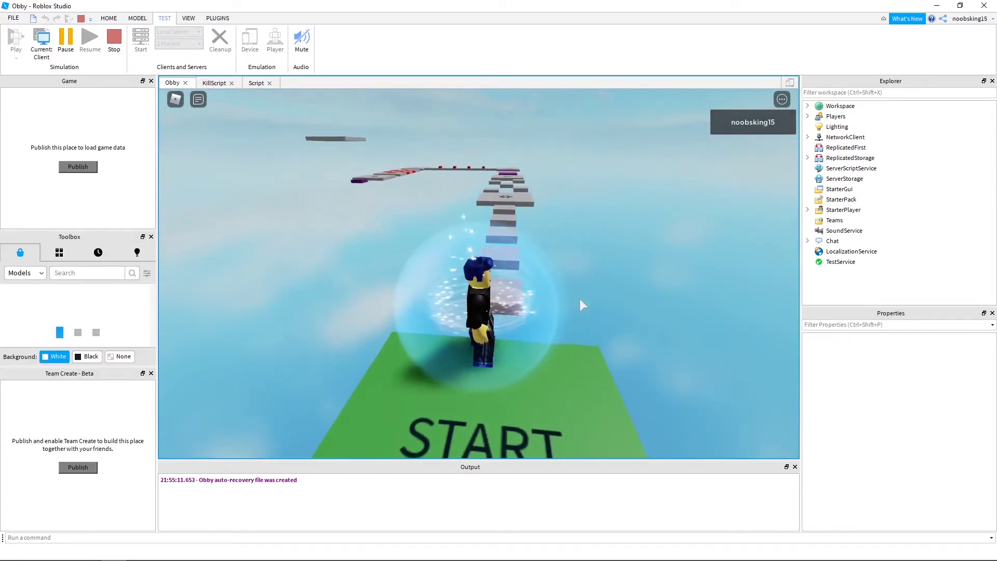
pyautogui.press('w')
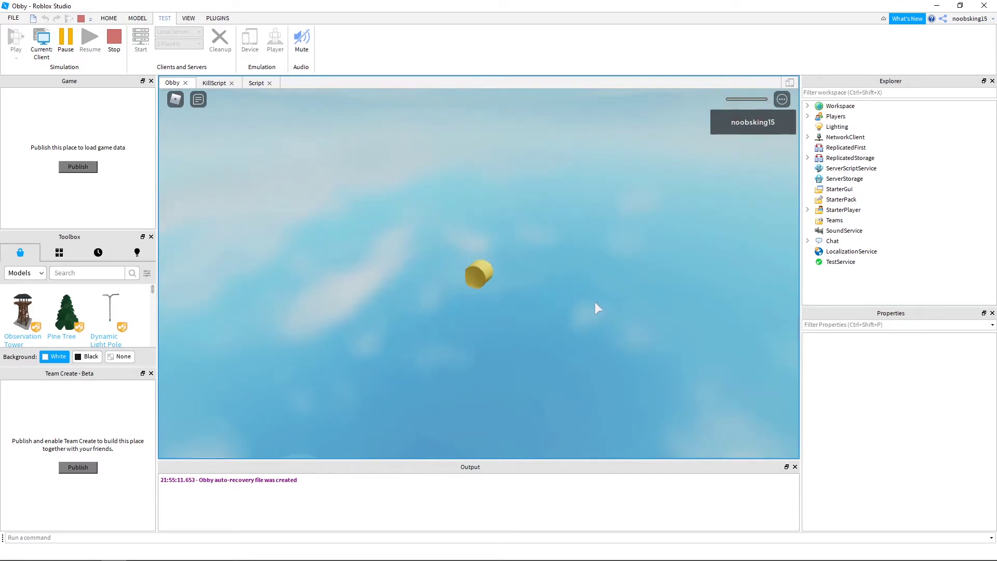
pyautogui.click(113, 39)
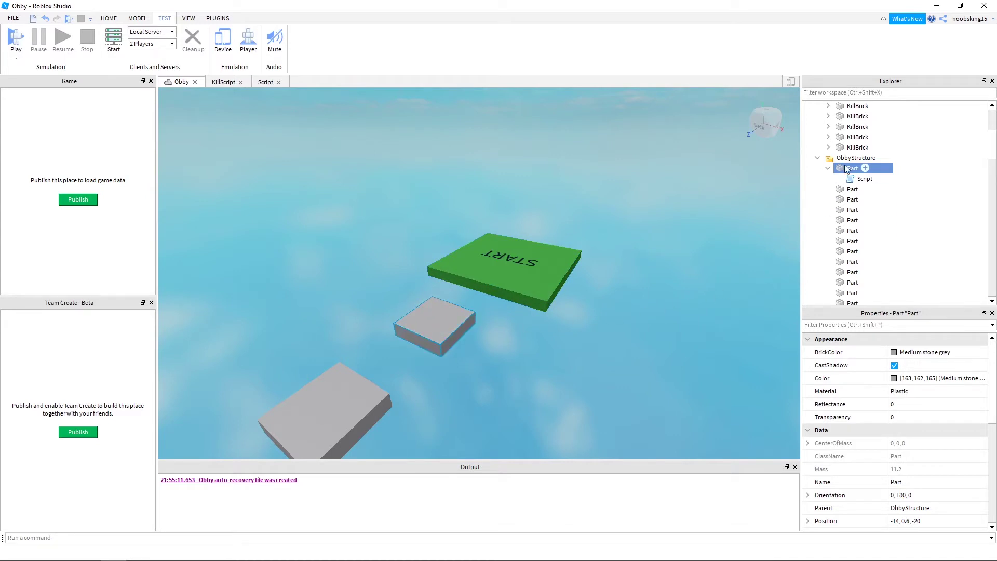
pyautogui.click(909, 352)
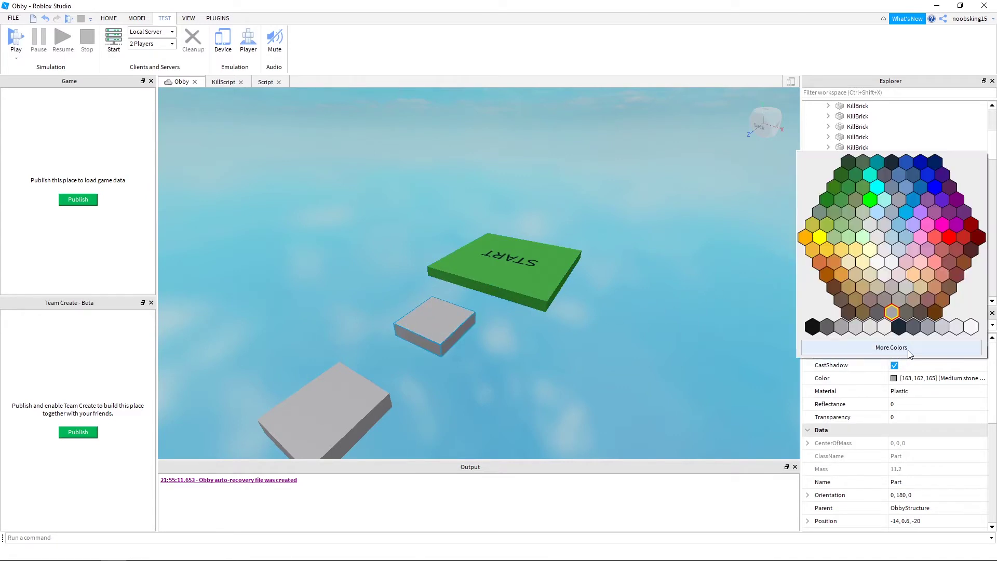
pyautogui.click(949, 237)
# - Duplicate the red kill part and slide the copy along X to its right
pyautogui.rightClick(851, 168)
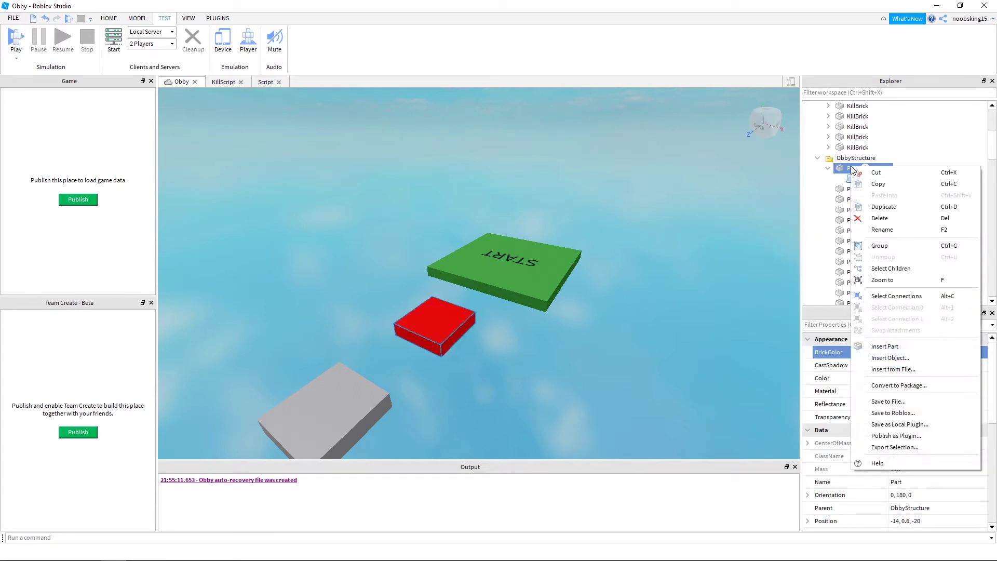
pyautogui.click(876, 208)
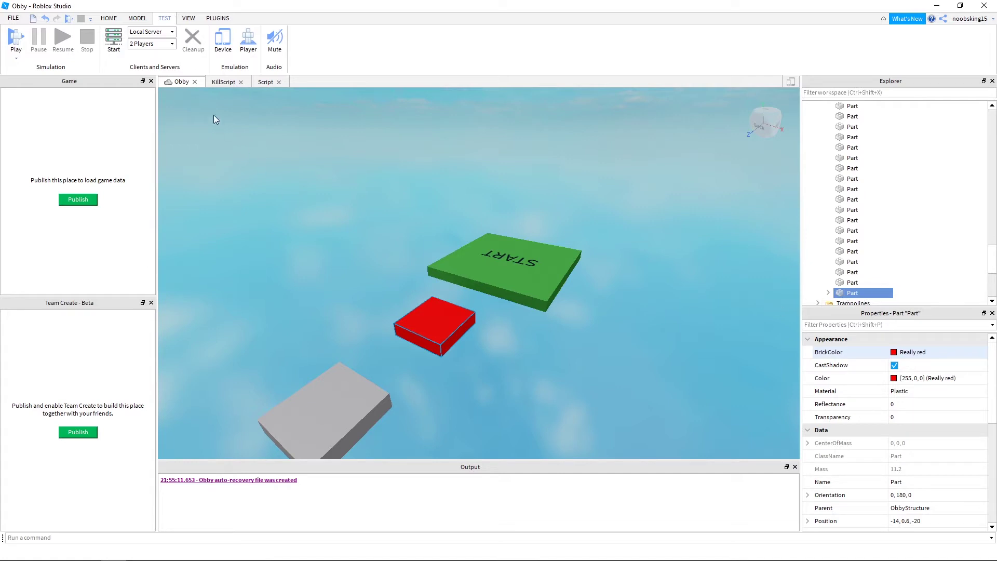
pyautogui.click(138, 18)
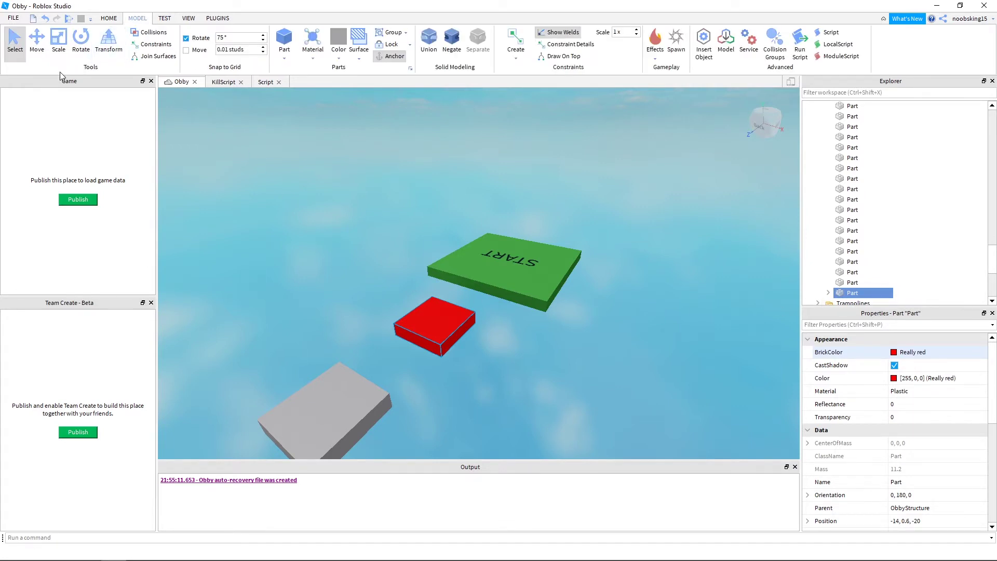
pyautogui.click(37, 44)
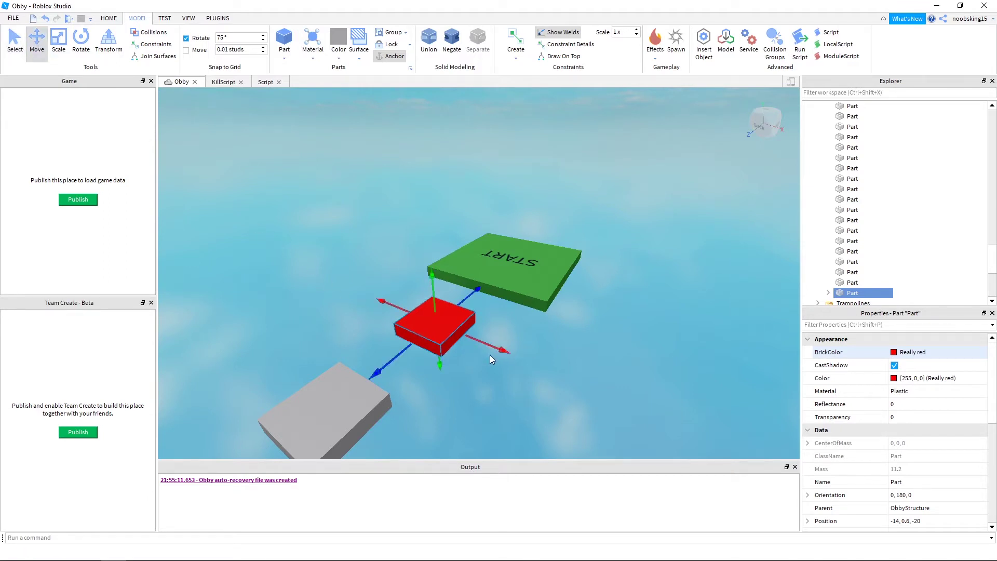
pyautogui.moveTo(502, 350); pyautogui.dragTo(594, 392)
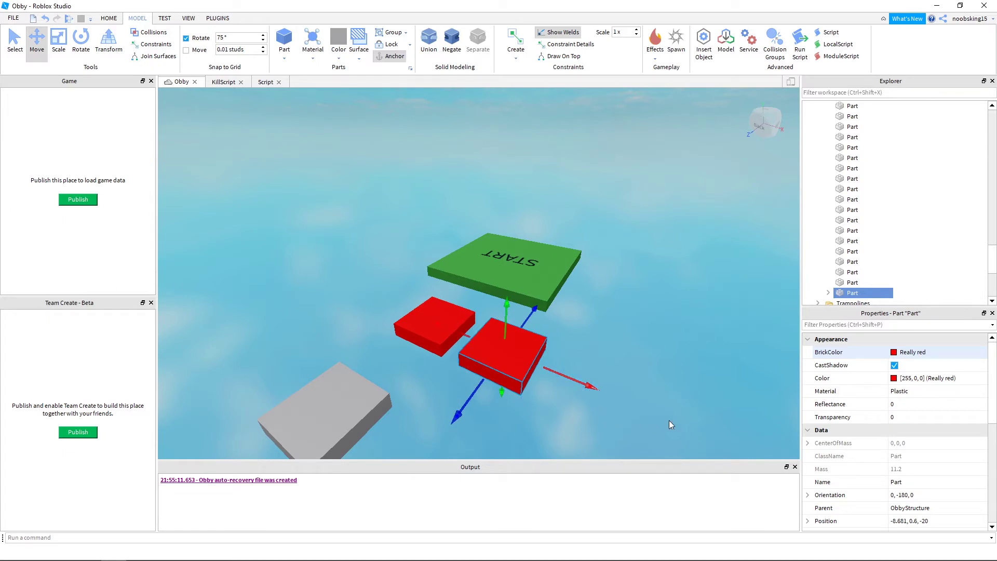
# - Make the copied block Medium stone grey and delete its kill Script
pyautogui.click(827, 292)
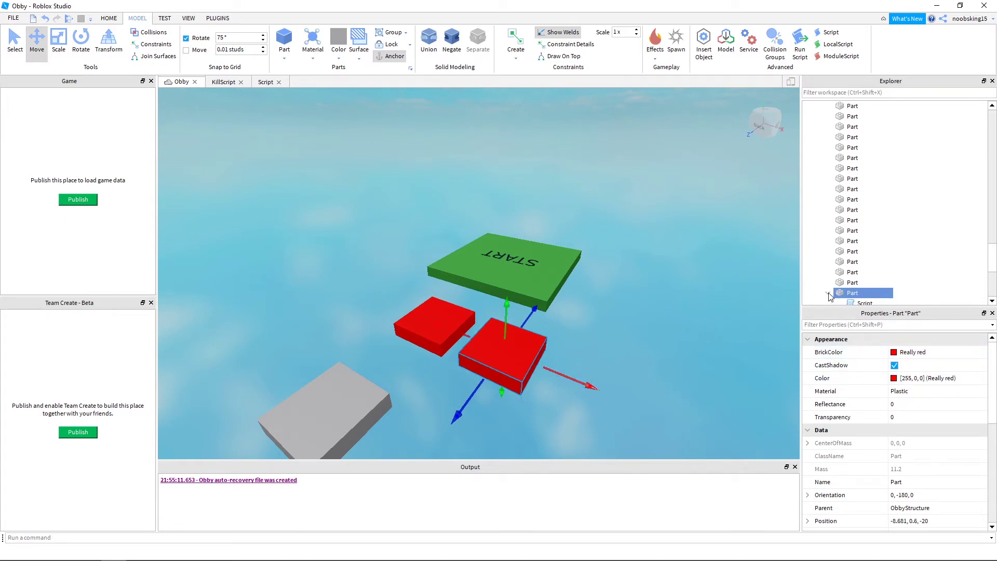
pyautogui.scroll(-2, 856, 289)
pyautogui.click(909, 353)
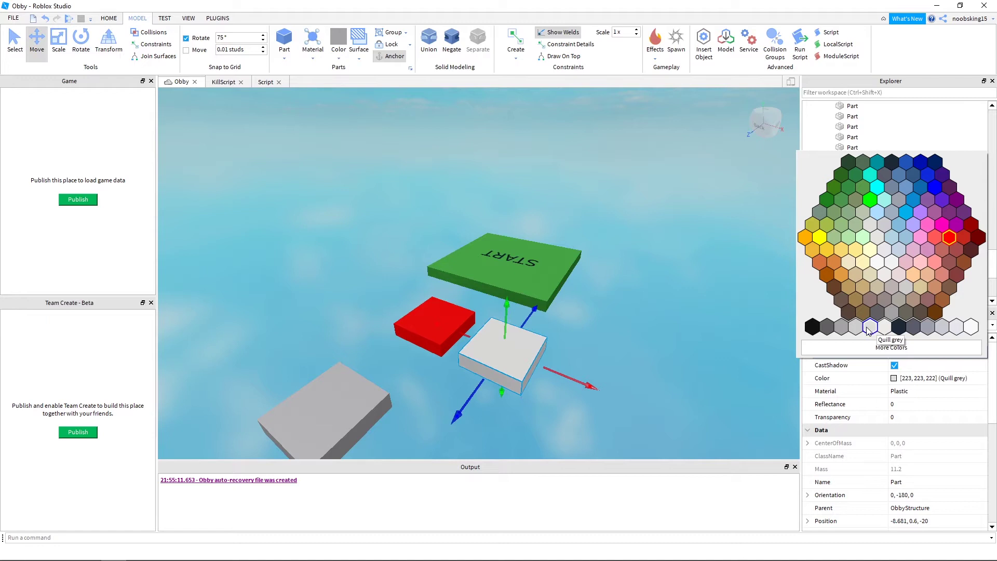
pyautogui.click(839, 331)
pyautogui.click(862, 262)
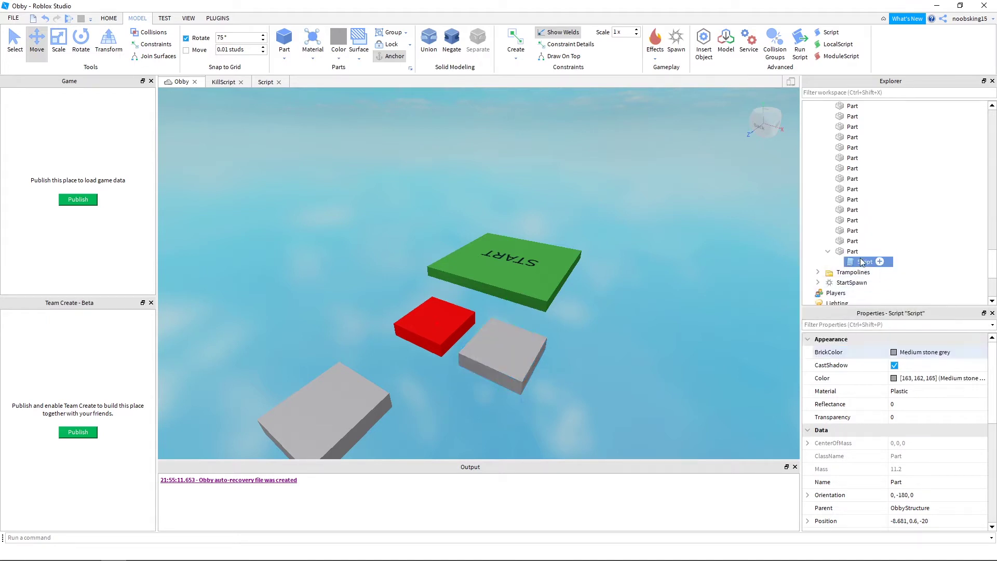
pyautogui.press('Delete')
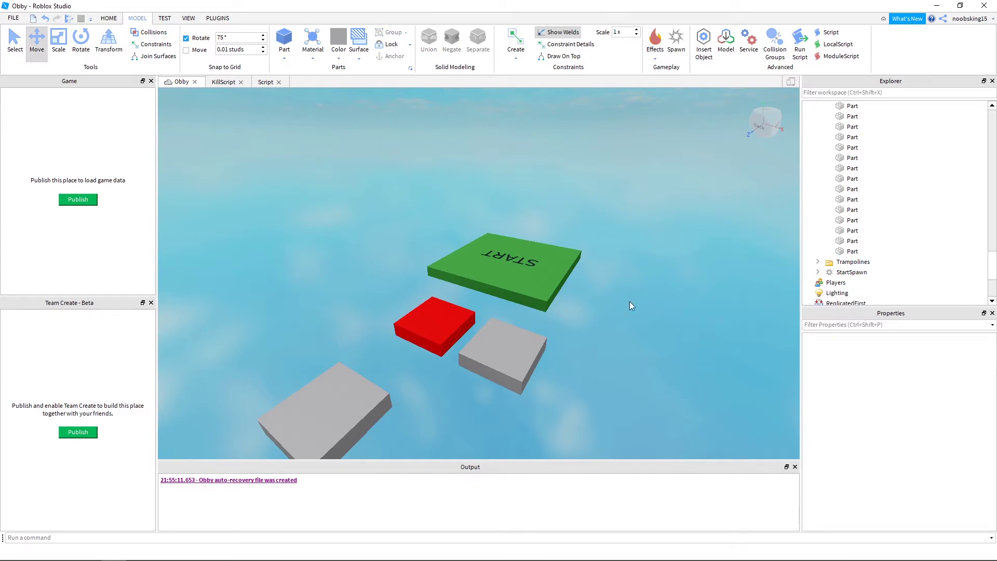
# - Duplicate the grey platform to place another copy left of the red block
pyautogui.click(529, 353)
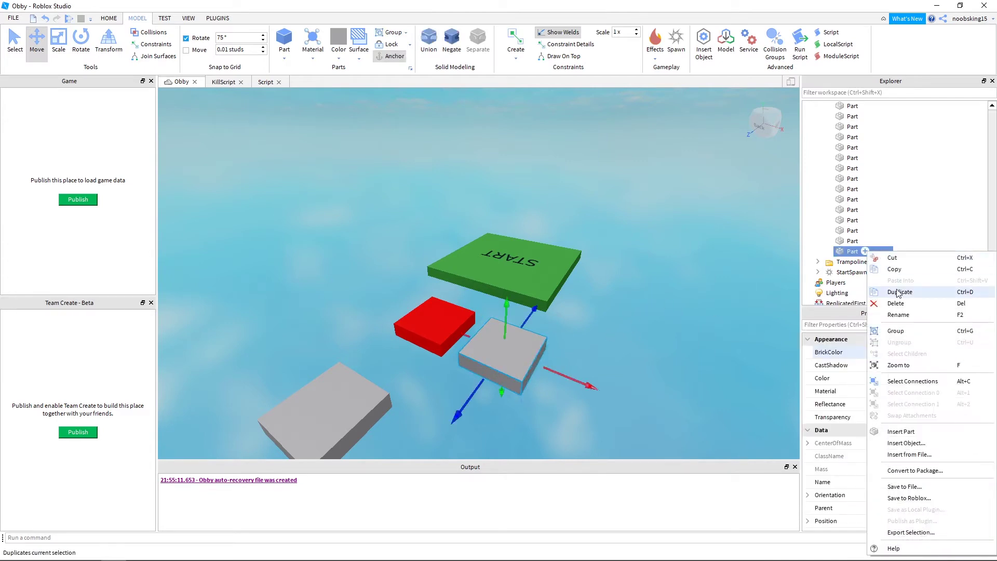
pyautogui.click(898, 293)
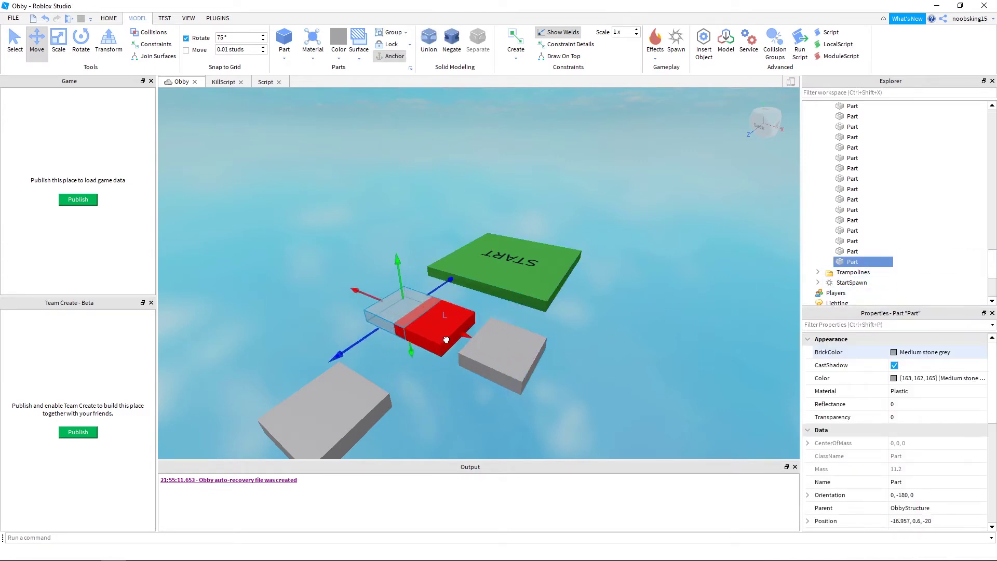
pyautogui.click(630, 366)
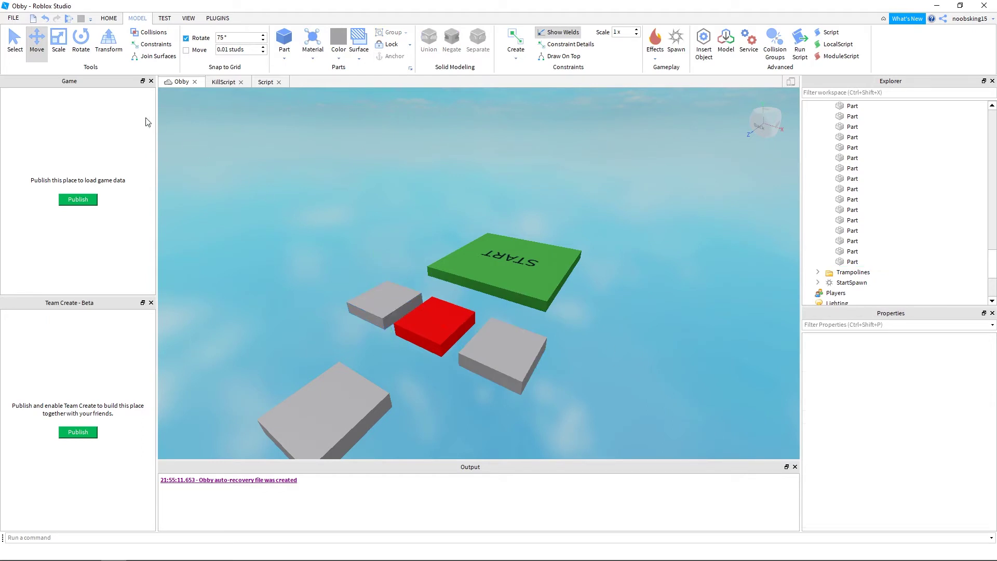
# - Playtest jumping across the grey platforms and START pad toward the red block, then stop
pyautogui.click(164, 19)
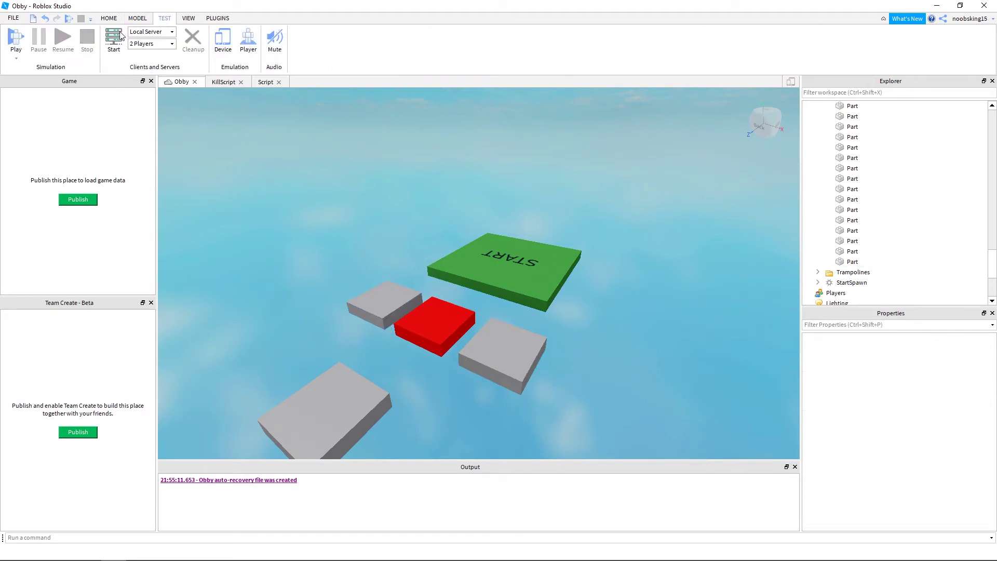
pyautogui.click(14, 38)
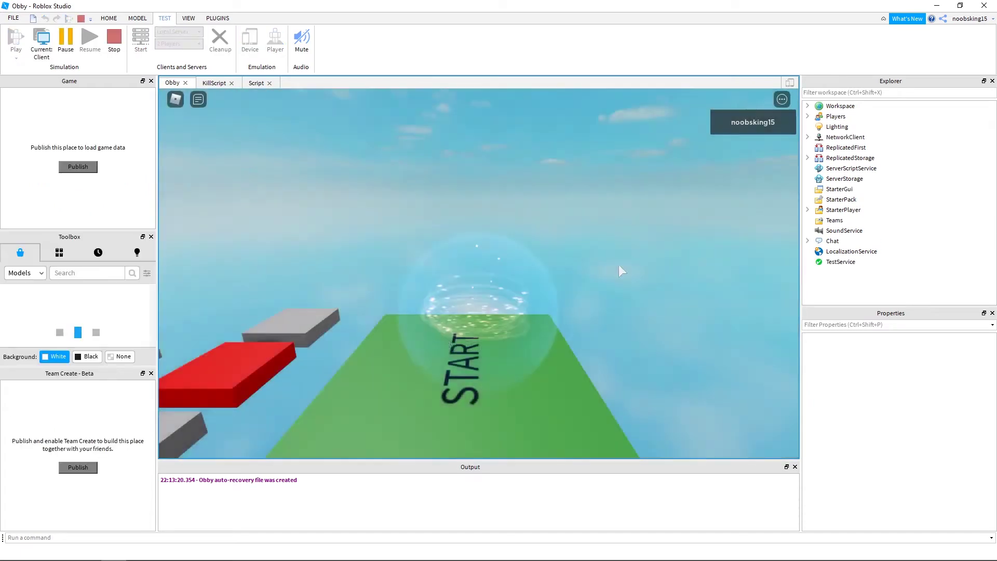
pyautogui.press('w')
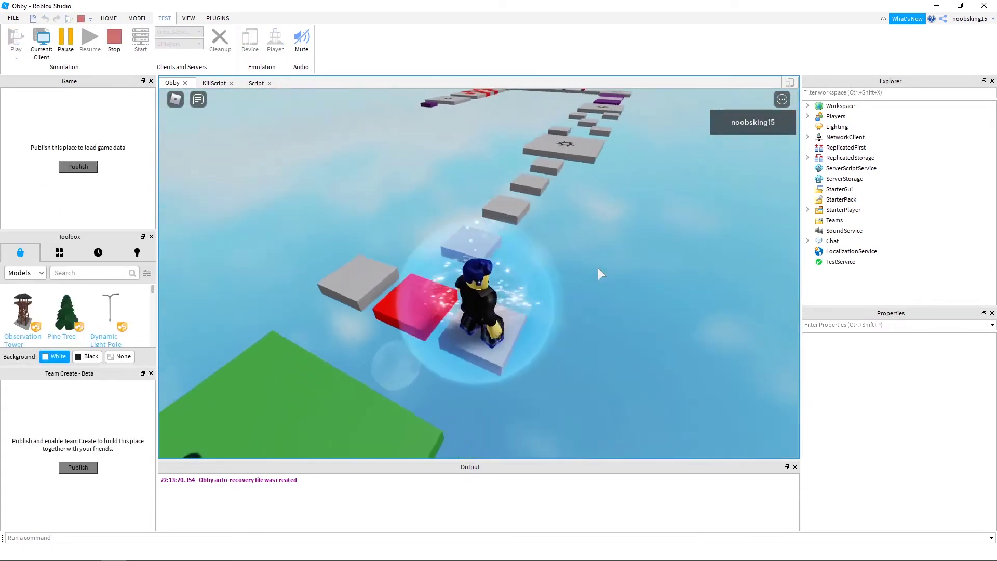
pyautogui.press('w')
pyautogui.press('space')
pyautogui.moveTo(598, 268); pyautogui.dragTo(598, 268, button='right')
pyautogui.press('space')
pyautogui.press('w')
pyautogui.press('space')
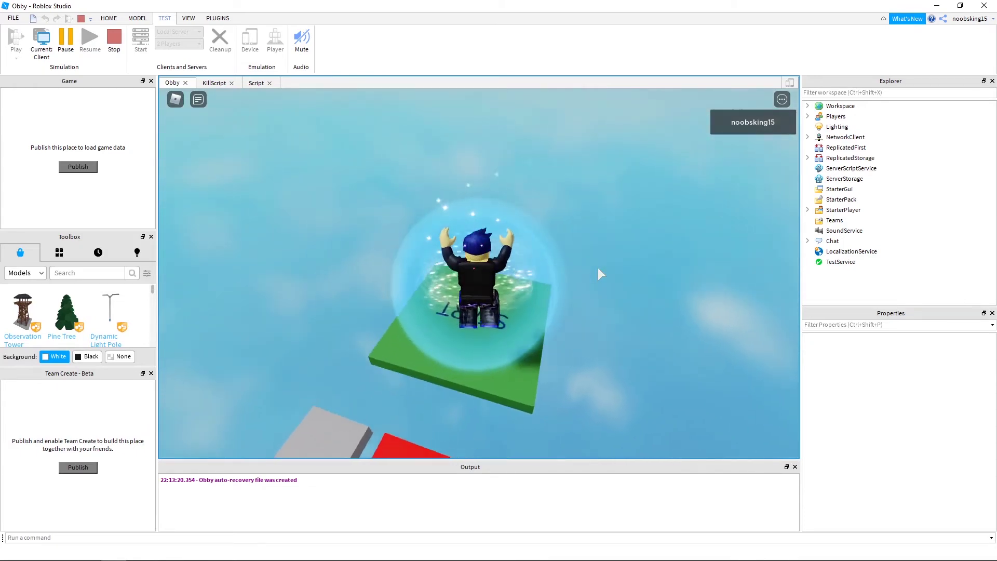
pyautogui.press('w')
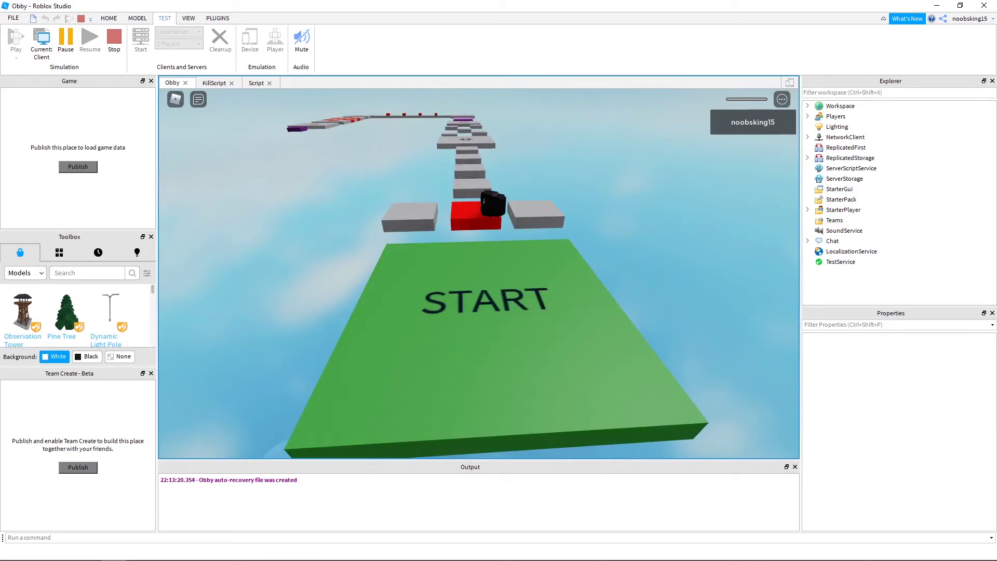
pyautogui.hotkey('shift', 'F5')
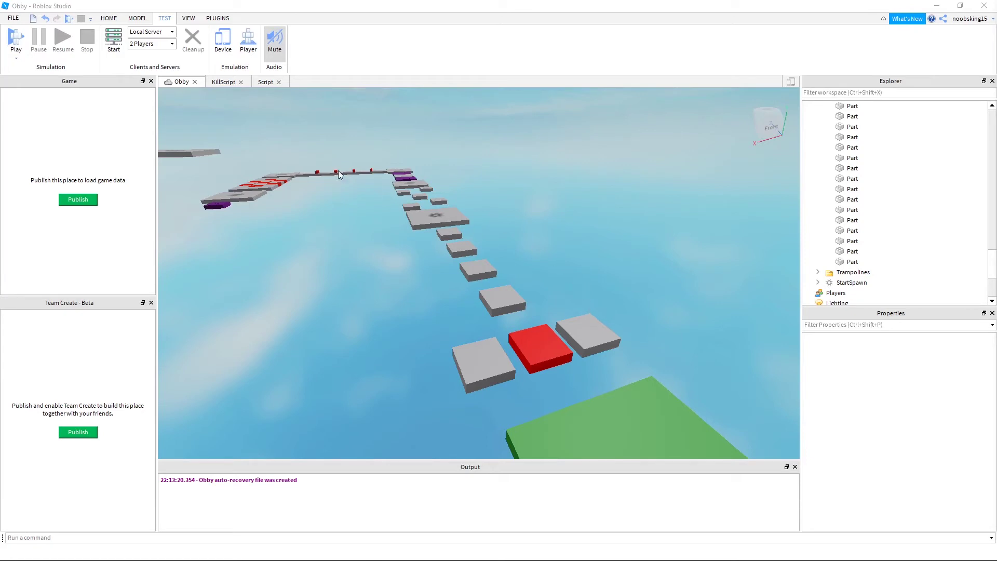
# - Publish the place to Roblox under the name 'Obby Game'
pyautogui.click(14, 18)
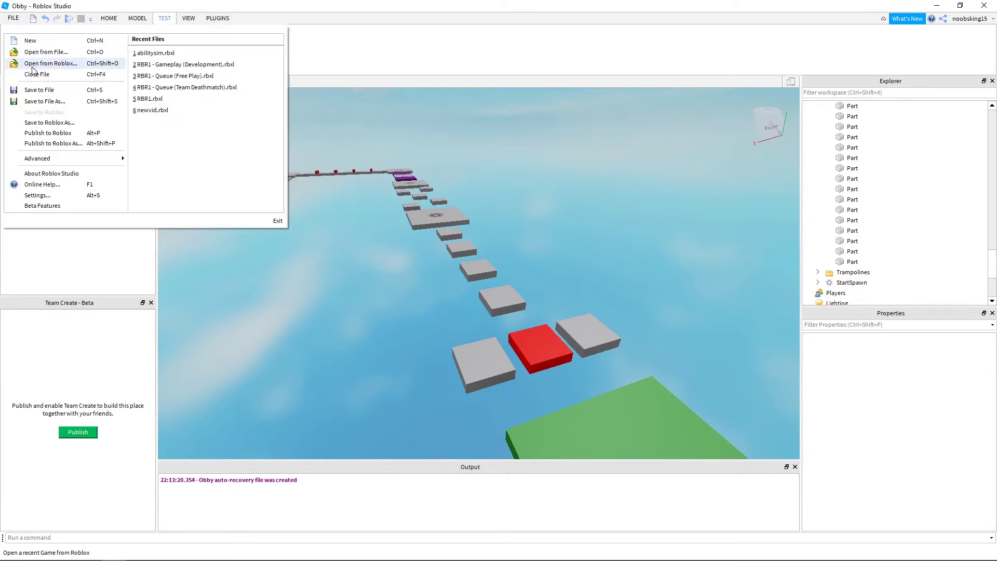
pyautogui.click(45, 123)
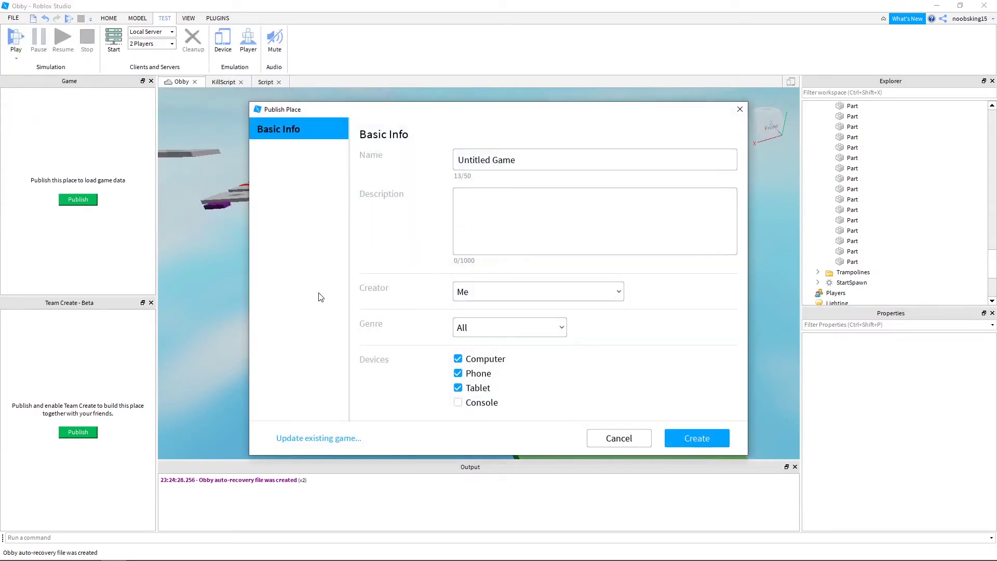
pyautogui.write('Obby Gam')
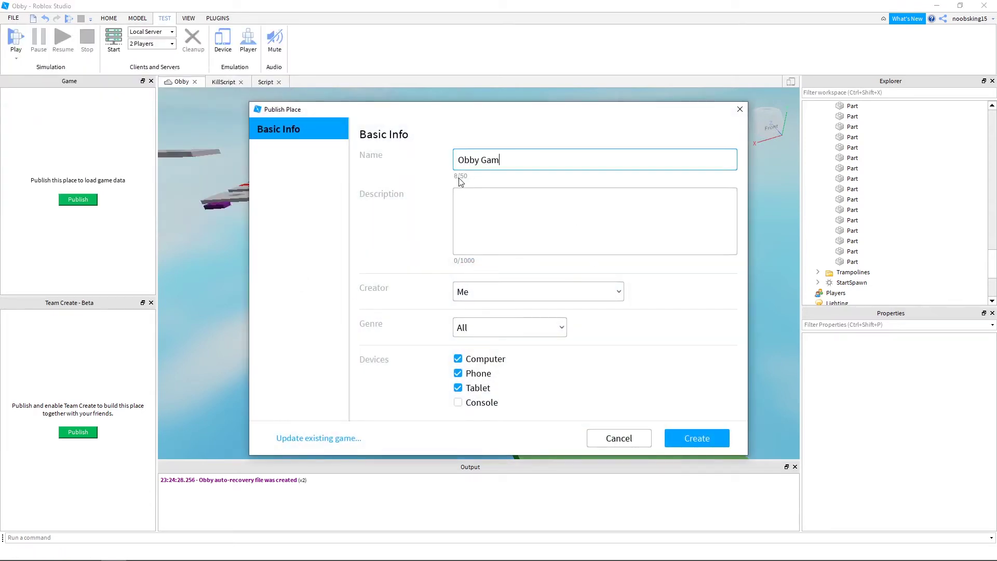
pyautogui.write('e')
pyautogui.click(511, 227)
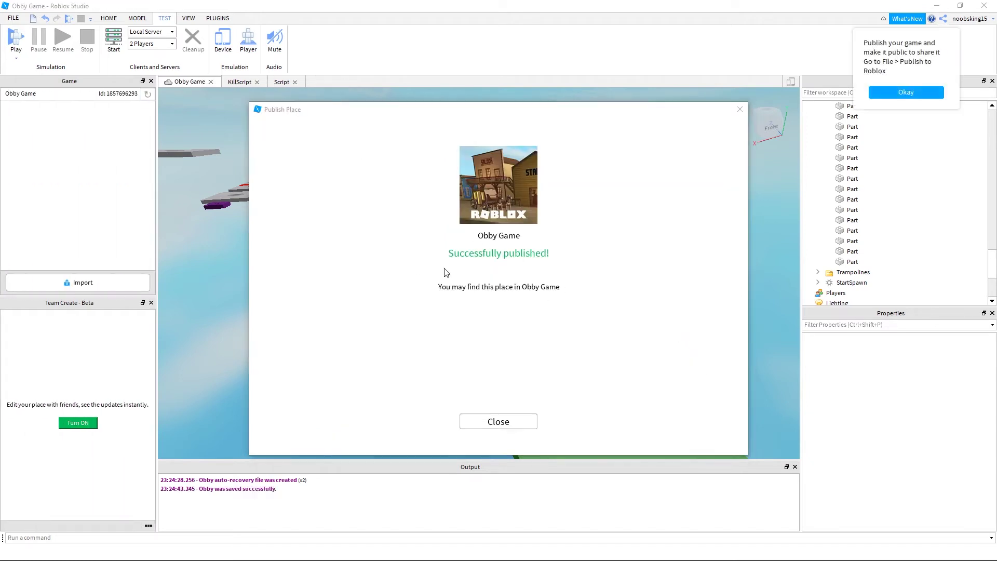
pyautogui.click(521, 423)
# - Publish the latest changes to Roblox and close the Obby Game place
pyautogui.click(11, 18)
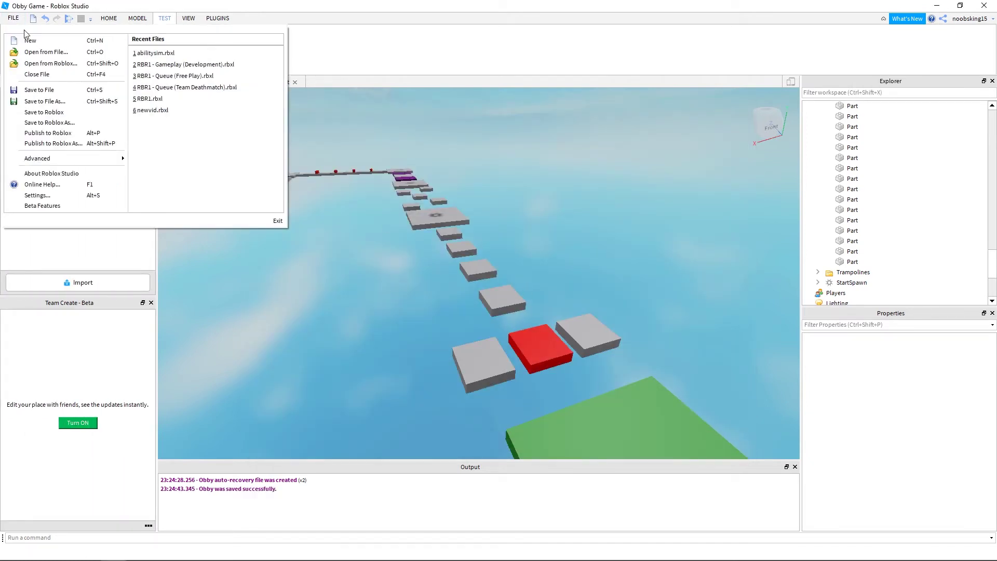
pyautogui.click(48, 134)
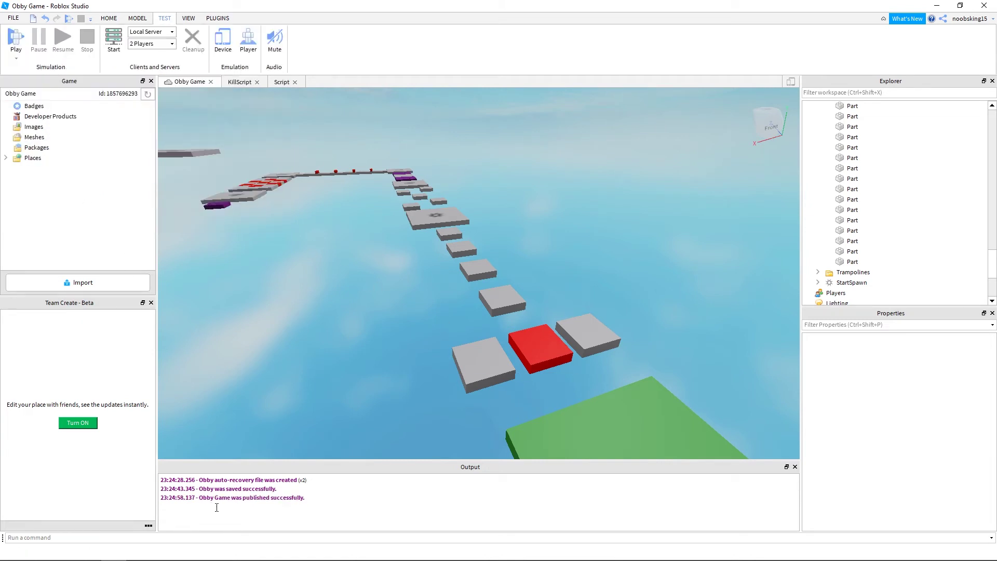
pyautogui.click(211, 82)
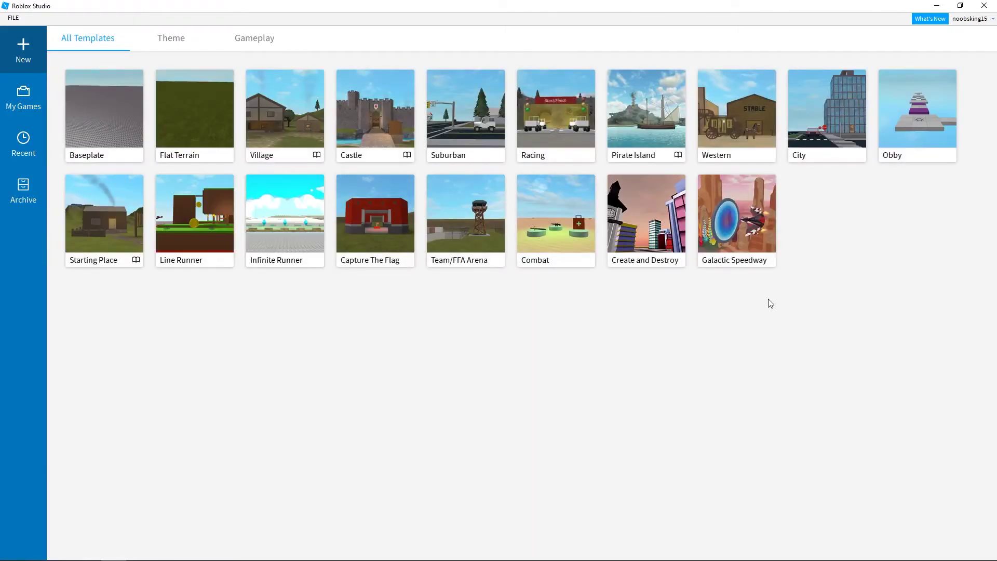
# - Open the Galactic Speedway template and view its RaceModules scripts, DisplayManager through Timer
pyautogui.click(740, 269)
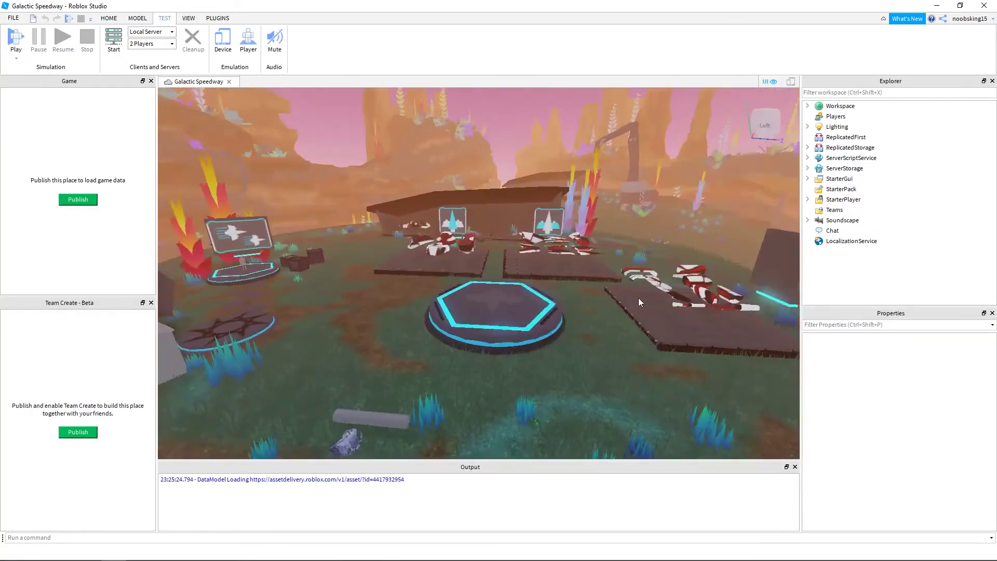
pyautogui.click(807, 157)
pyautogui.click(818, 168)
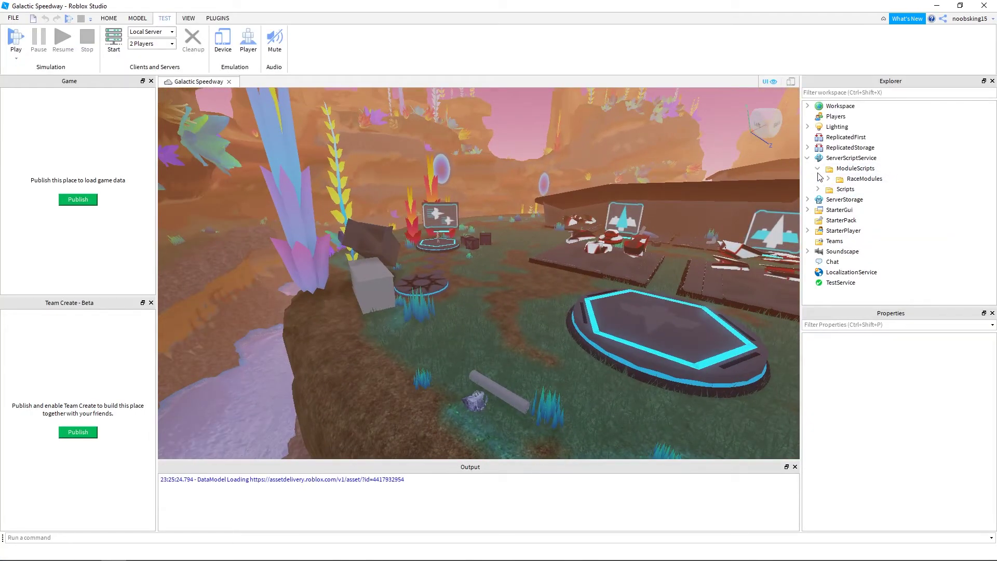
pyautogui.click(828, 178)
pyautogui.doubleClick(877, 189)
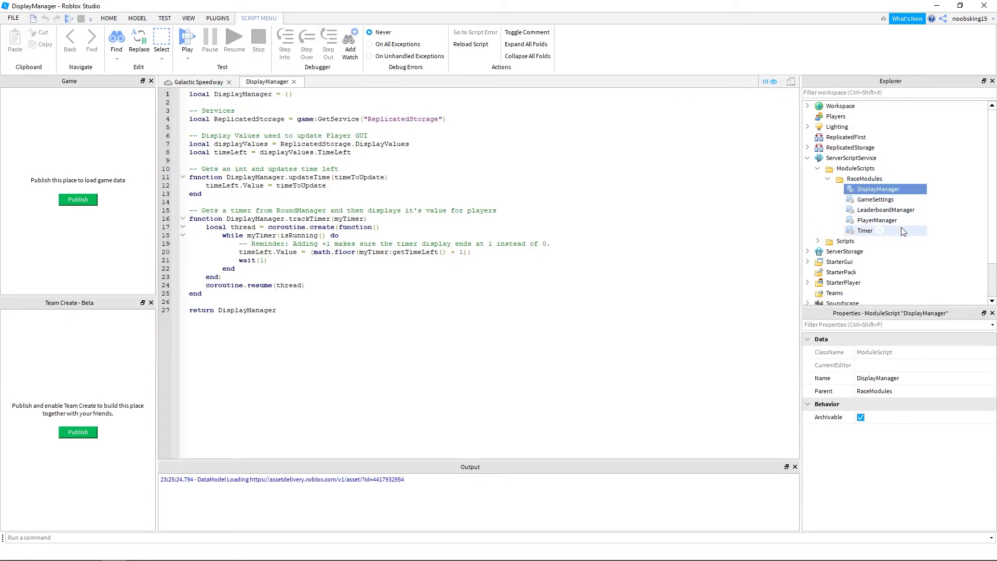
pyautogui.doubleClick(872, 199)
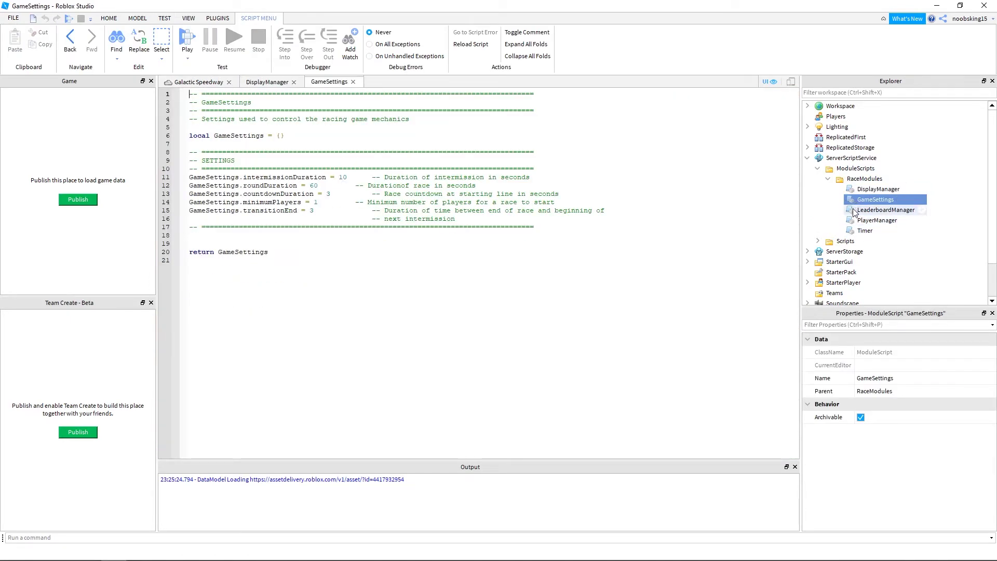
pyautogui.doubleClick(854, 211)
pyautogui.doubleClick(854, 221)
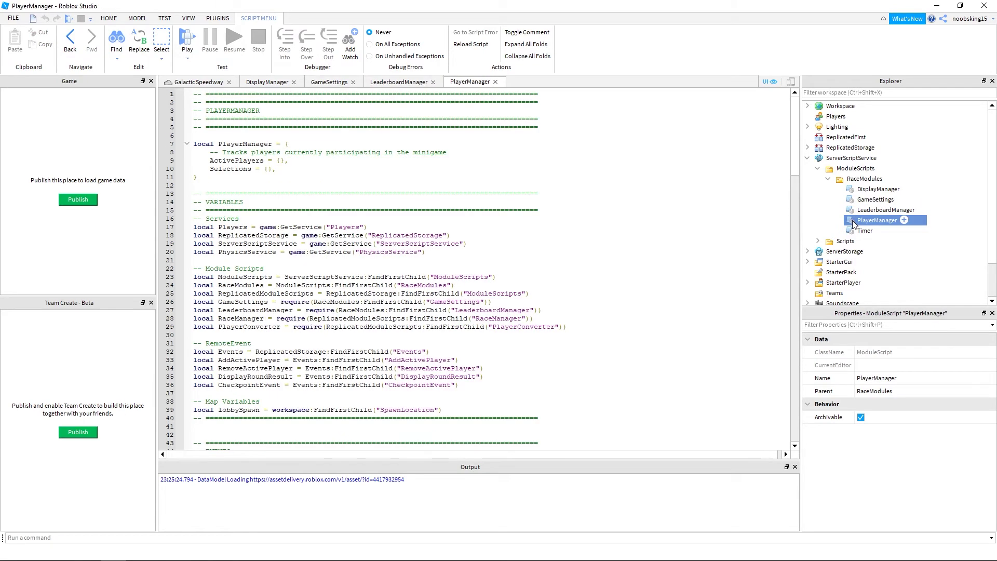
pyautogui.doubleClick(852, 230)
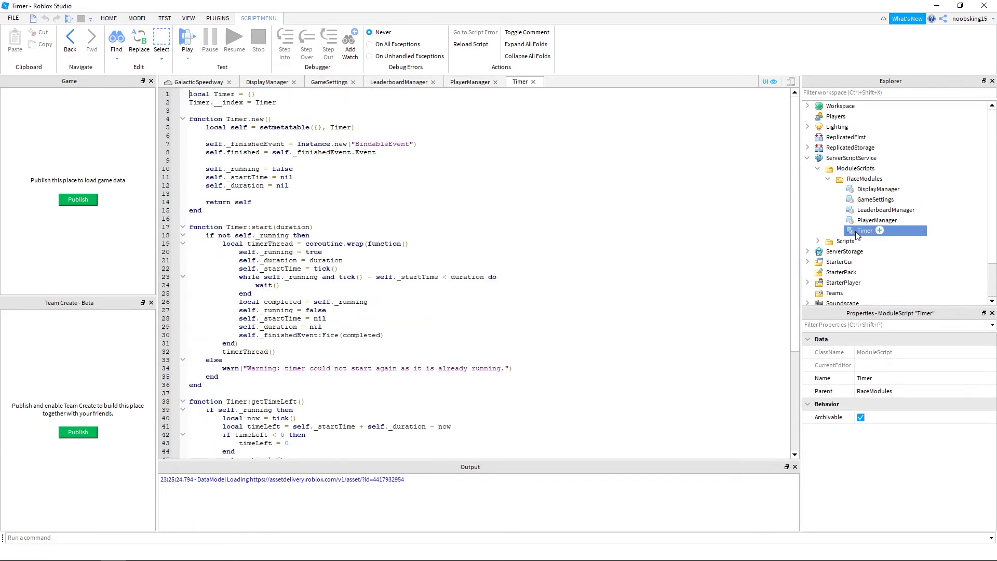
# - View the CloneGarage, EventHandler and GameManager scripts, then start a Team/FFA Arena place
pyautogui.click(819, 240)
pyautogui.doubleClick(862, 251)
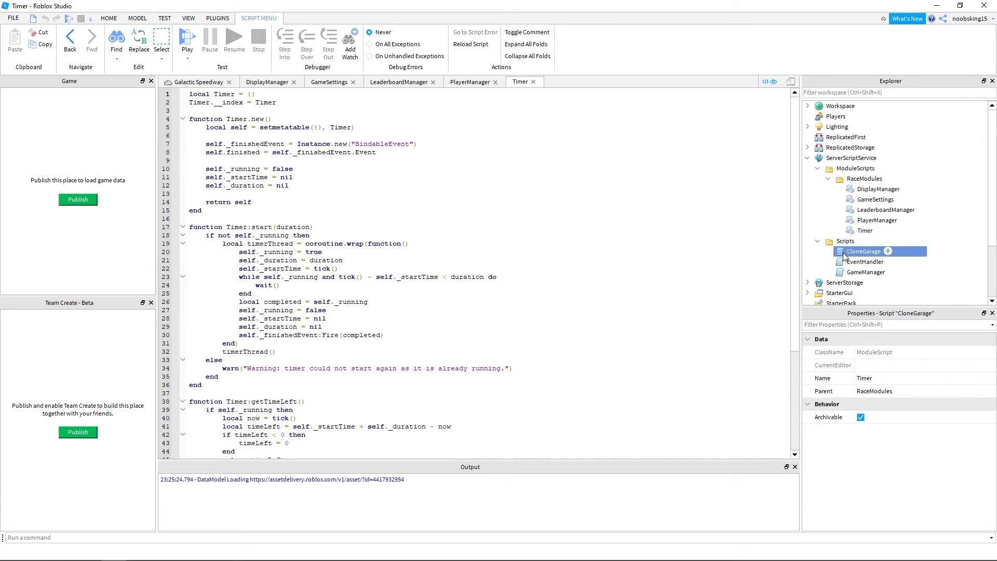
pyautogui.doubleClick(864, 262)
pyautogui.click(847, 272)
pyautogui.doubleClick(846, 274)
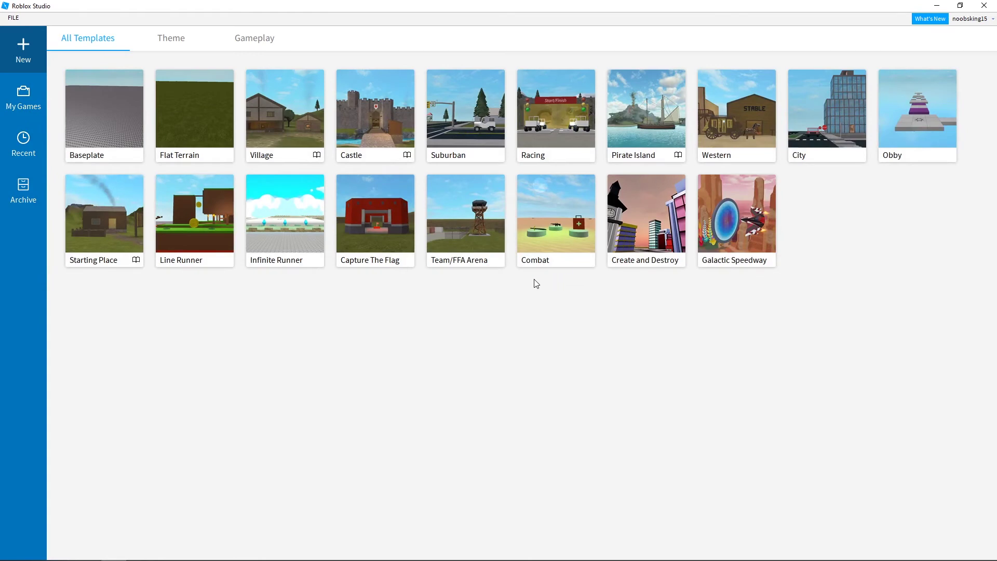
pyautogui.click(464, 269)
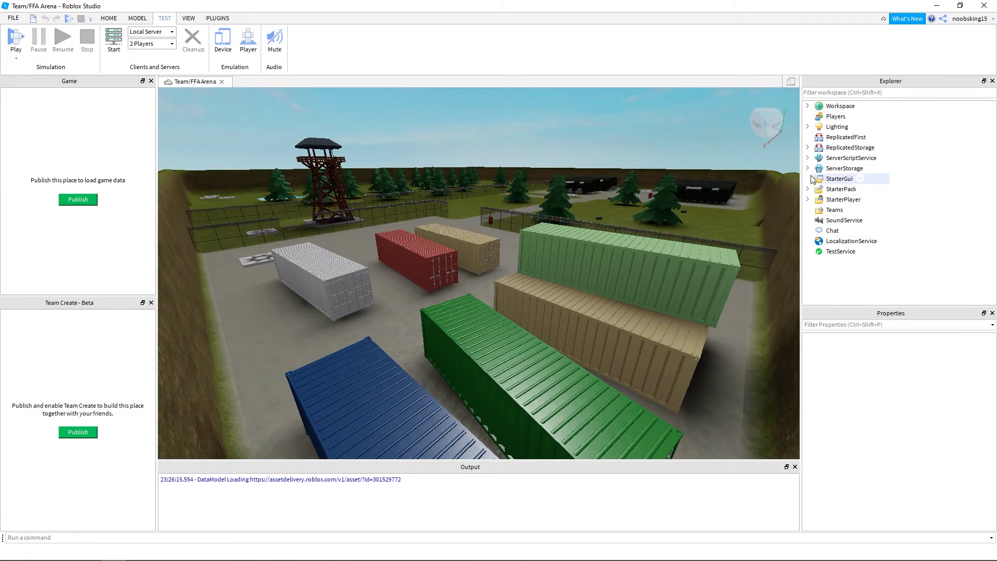
# - Open and scroll through the arena's MainGameScript and GameManager module in ServerScriptService
pyautogui.click(806, 157)
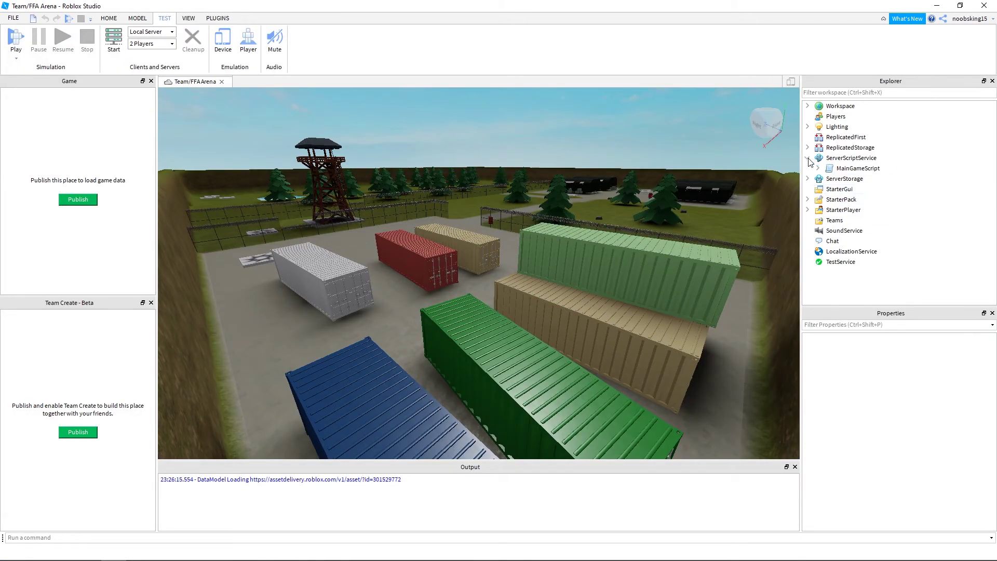
pyautogui.click(817, 168)
pyautogui.doubleClick(837, 169)
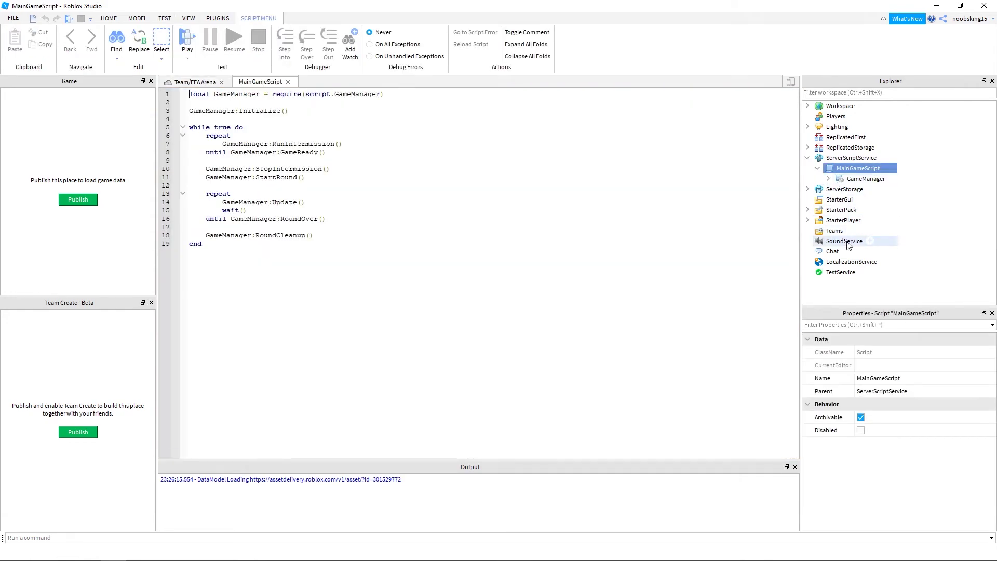
pyautogui.click(828, 179)
pyautogui.doubleClick(842, 179)
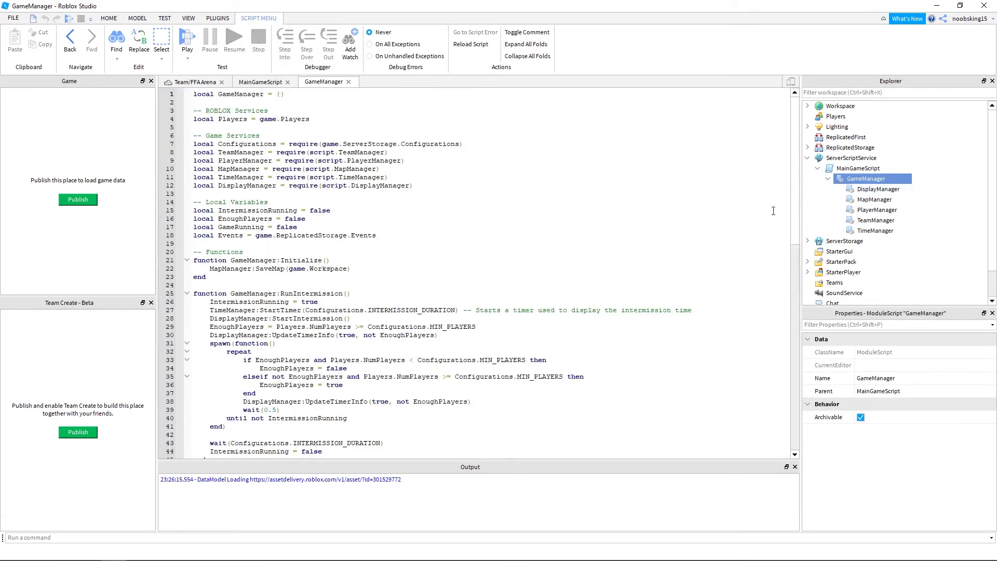
pyautogui.scroll(-9, 551, 258)
pyautogui.scroll(9, 482, 318)
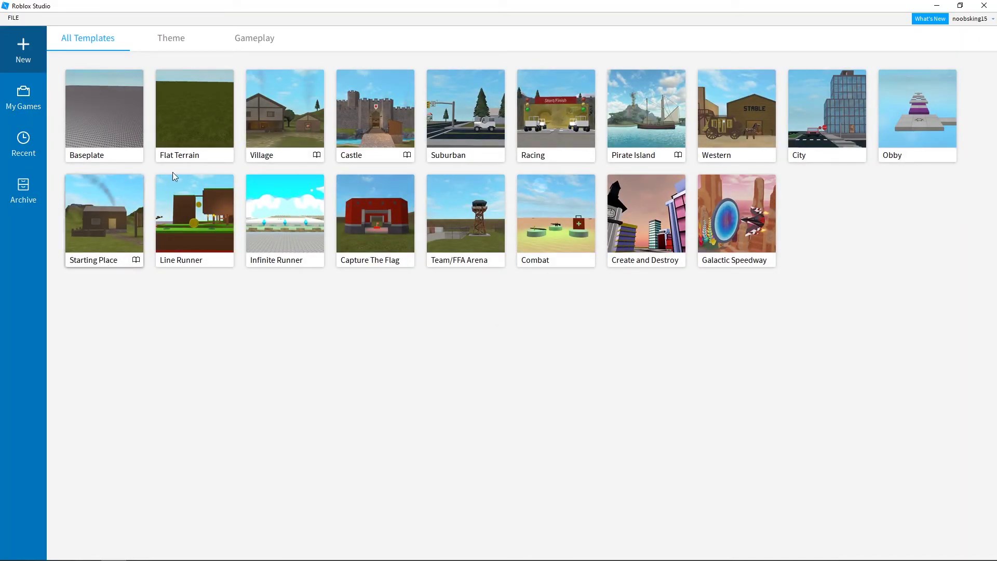
# - Open the Starting Place template and fly past the house and Welcome sign to the construction-zone bridge
pyautogui.click(114, 241)
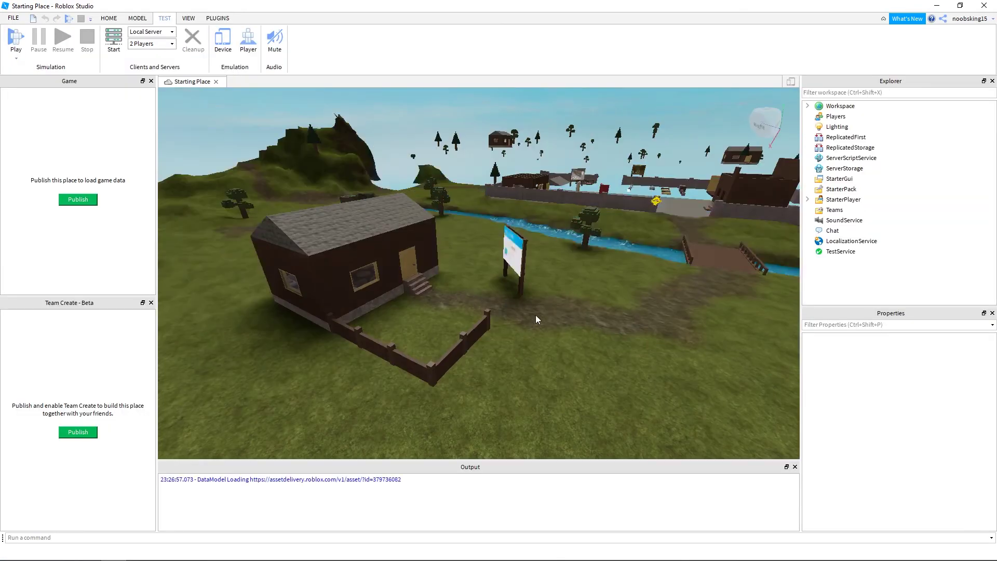
pyautogui.press('w')
pyautogui.moveTo(553, 317); pyautogui.dragTo(552, 317, button='right')
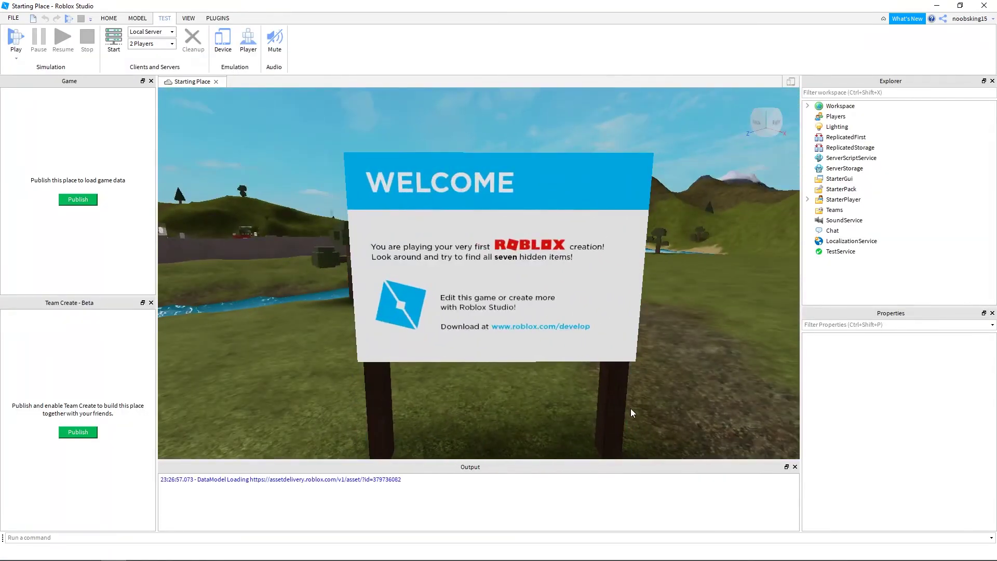
pyautogui.press('w')
pyautogui.moveTo(652, 406); pyautogui.dragTo(652, 407, button='right')
pyautogui.press('w')
pyautogui.press('w')
pyautogui.press('w')
pyautogui.moveTo(580, 400); pyautogui.dragTo(580, 401, button='right')
# - Select a bridge post and lengthen it upward with the Scale tool
pyautogui.click(511, 351)
pyautogui.click(137, 18)
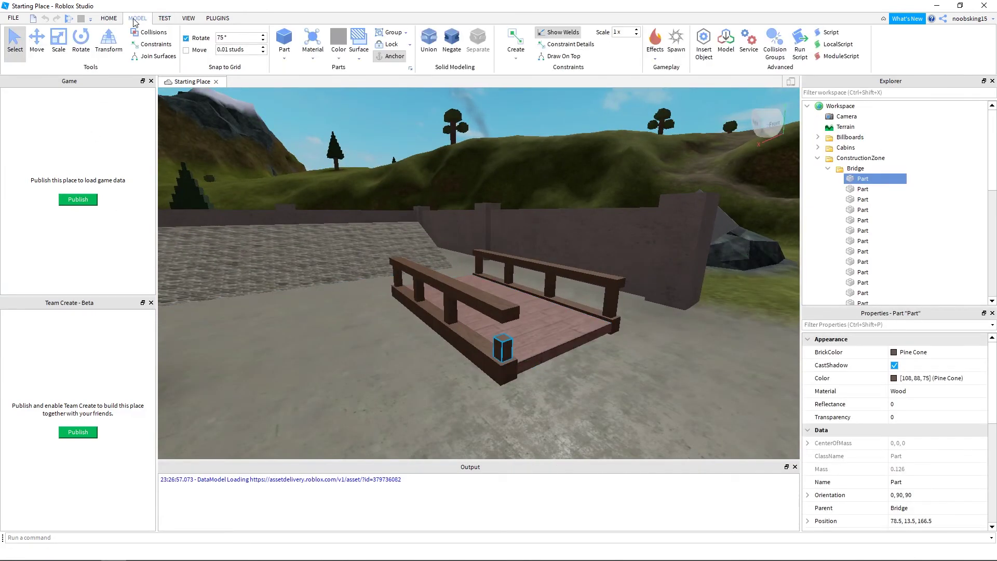
pyautogui.click(55, 44)
pyautogui.moveTo(500, 294); pyautogui.dragTo(502, 274)
pyautogui.moveTo(540, 301); pyautogui.dragTo(540, 300, button='right')
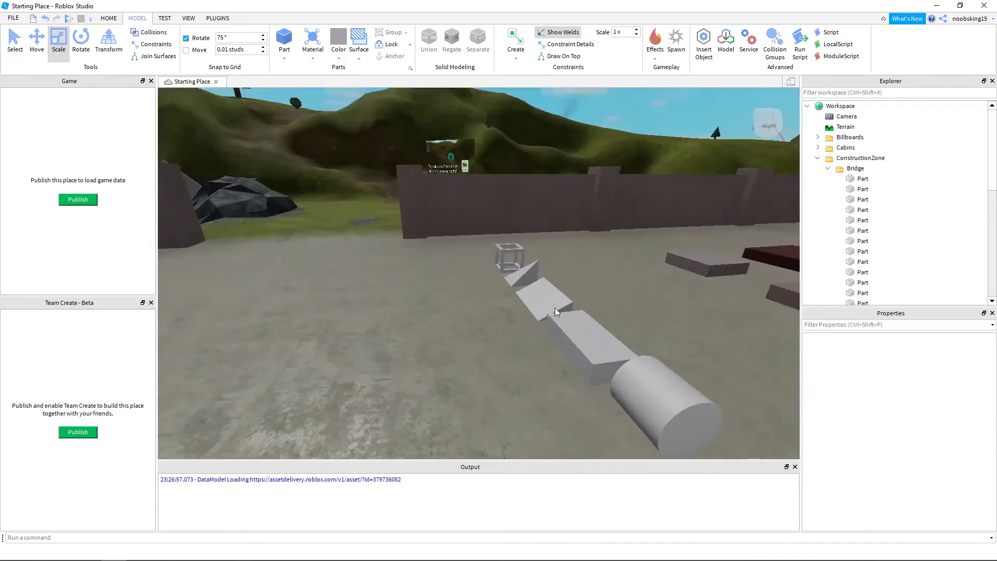
# - Scale the grey wedge much longer and taller, then deselect it
pyautogui.moveTo(554, 307); pyautogui.dragTo(554, 308, button='right')
pyautogui.click(580, 299)
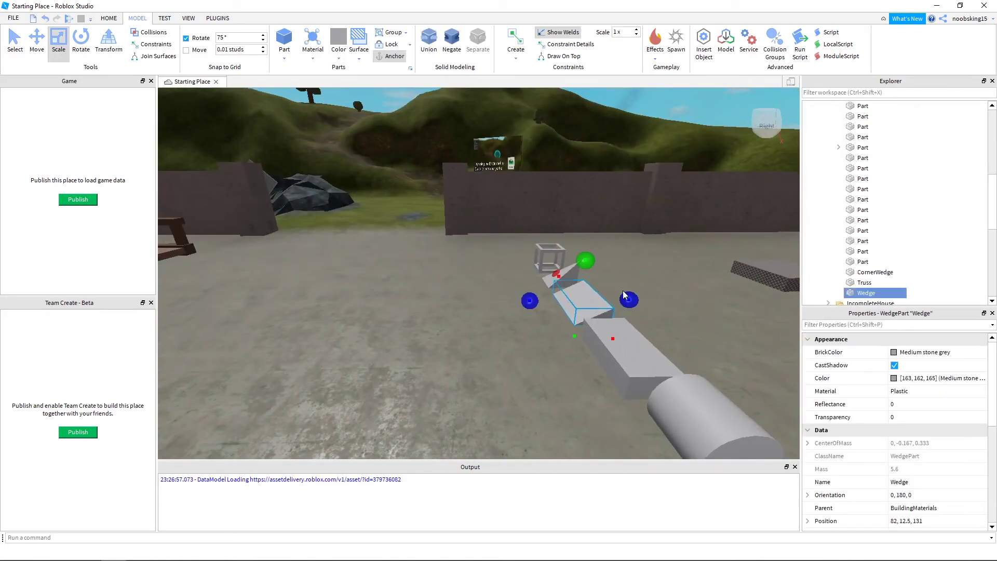
pyautogui.moveTo(650, 290); pyautogui.dragTo(685, 293)
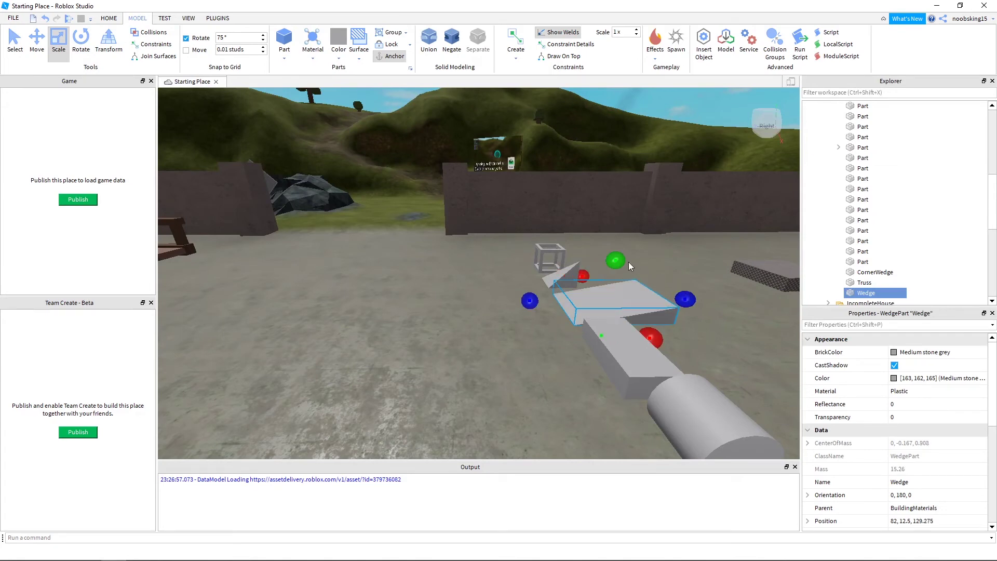
pyautogui.moveTo(615, 260); pyautogui.dragTo(629, 191)
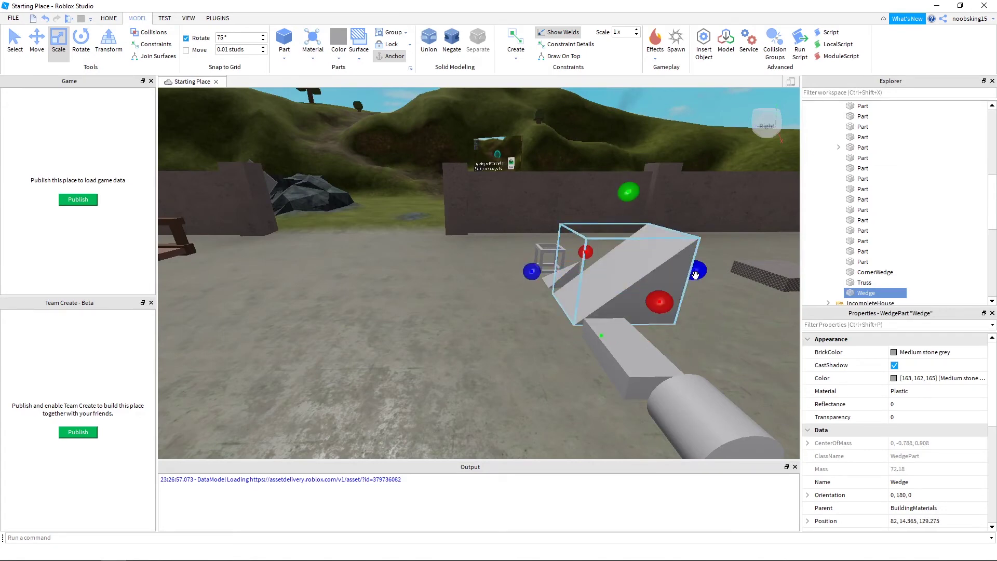
pyautogui.moveTo(695, 275); pyautogui.dragTo(724, 281)
pyautogui.click(664, 96)
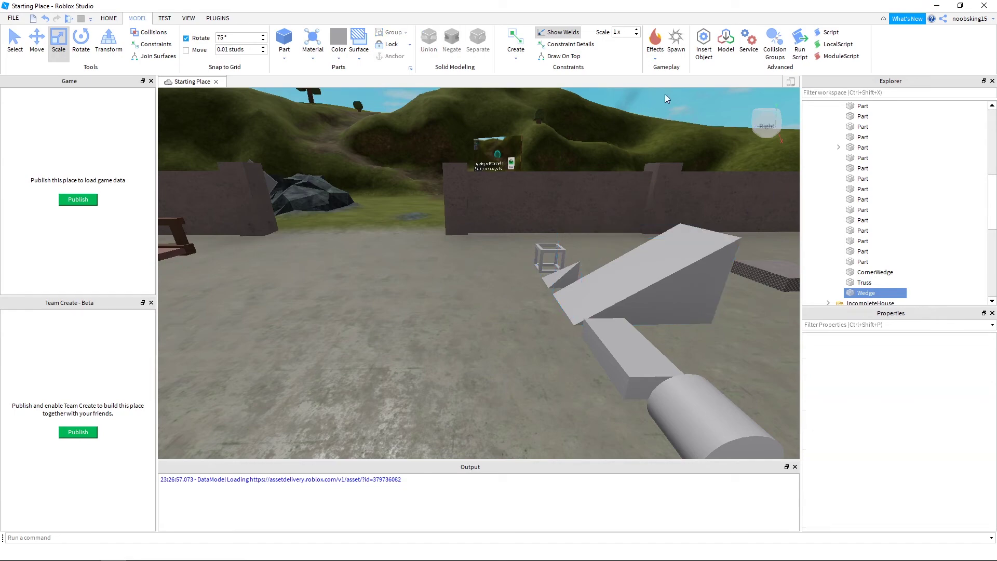
pyautogui.press('a')
pyautogui.moveTo(571, 295); pyautogui.dragTo(571, 295, button='right')
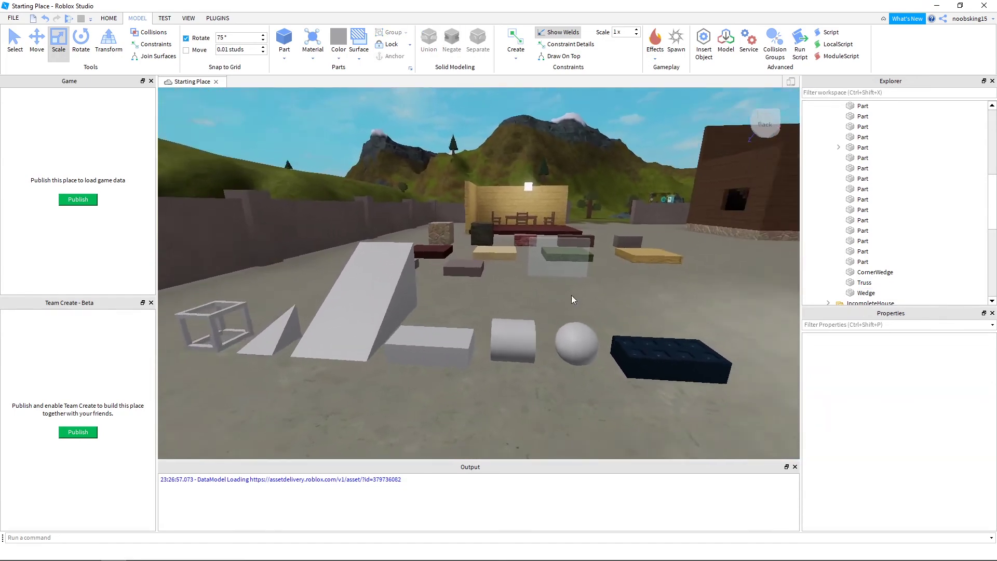
# - Fly through the stone arches into the cave and select the treasure chest
pyautogui.press('d')
pyautogui.press('a')
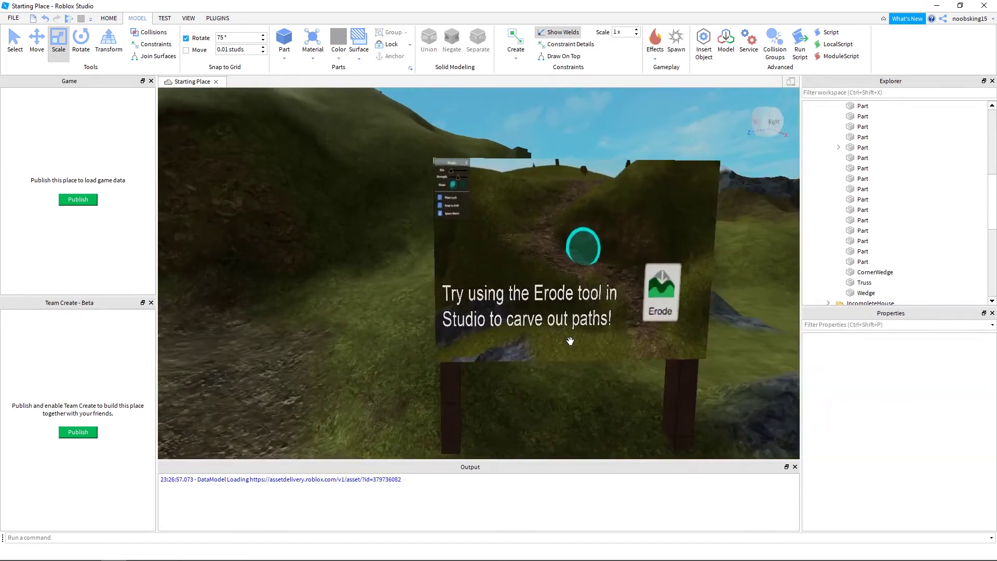
pyautogui.press('w')
pyautogui.moveTo(570, 341); pyautogui.dragTo(570, 341, button='right')
pyautogui.press('w')
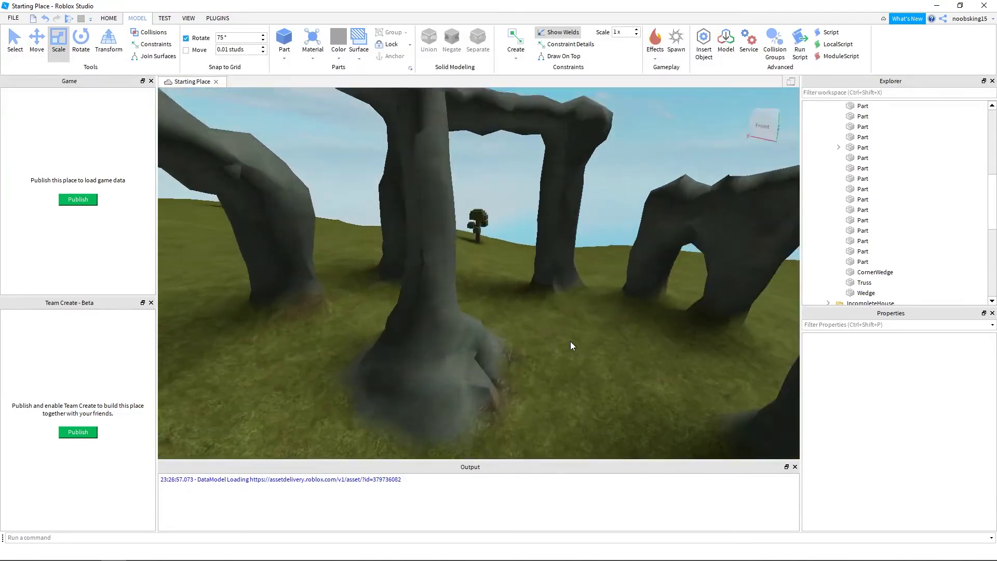
pyautogui.press('a')
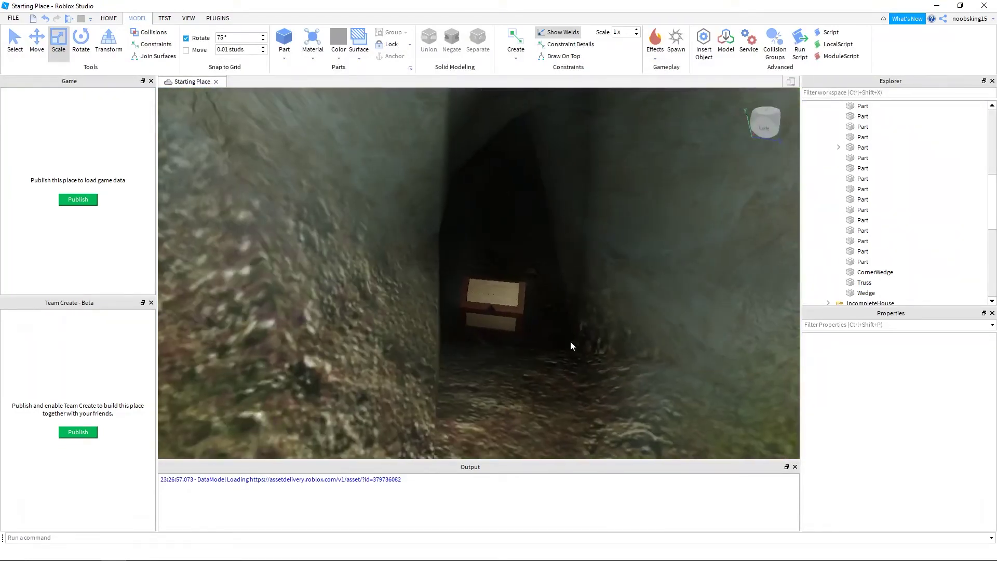
pyautogui.click(517, 324)
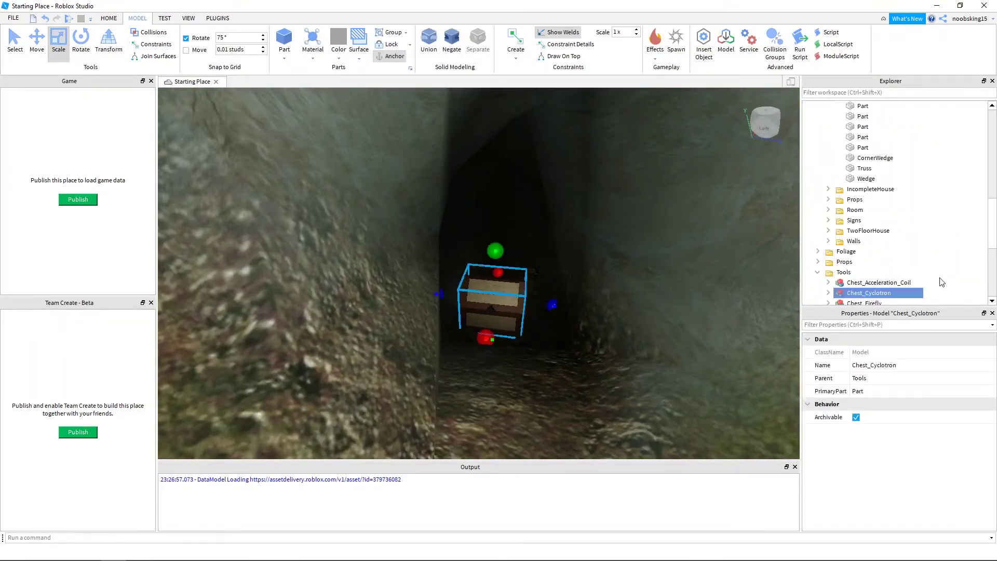
# - Expand Chest_Cyclotron and its Script node in Explorer to reveal the chest's parts
pyautogui.scroll(-3, 941, 282)
pyautogui.click(827, 210)
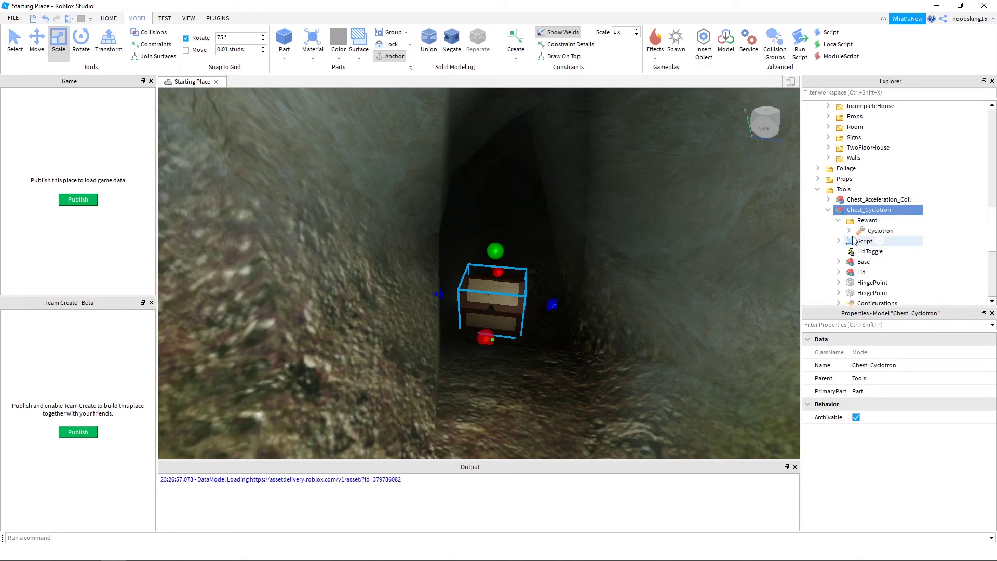
pyautogui.scroll(-1, 879, 234)
pyautogui.click(838, 199)
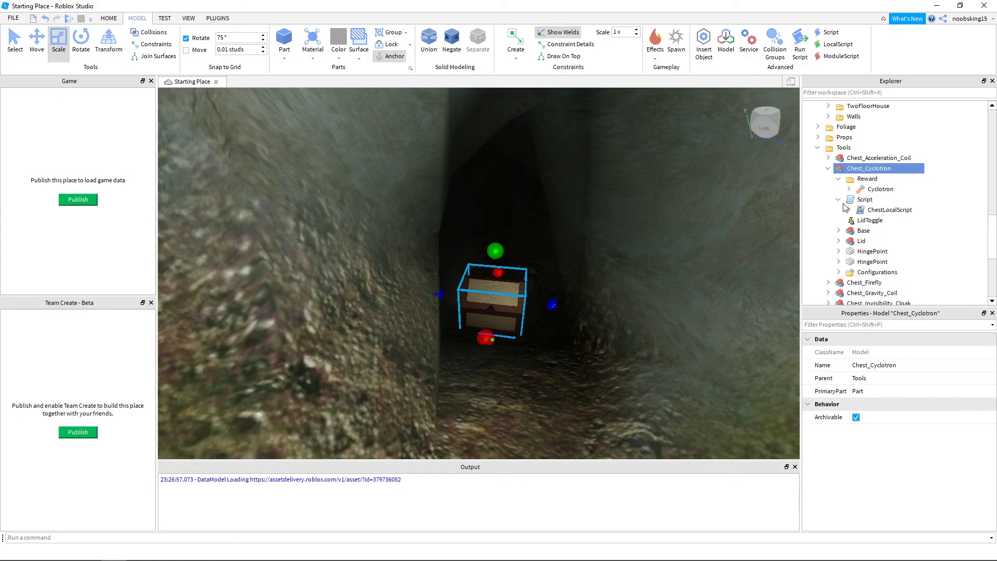
# - Open the chest's Script and ChestLocalScript in their own editor tabs
pyautogui.doubleClick(850, 202)
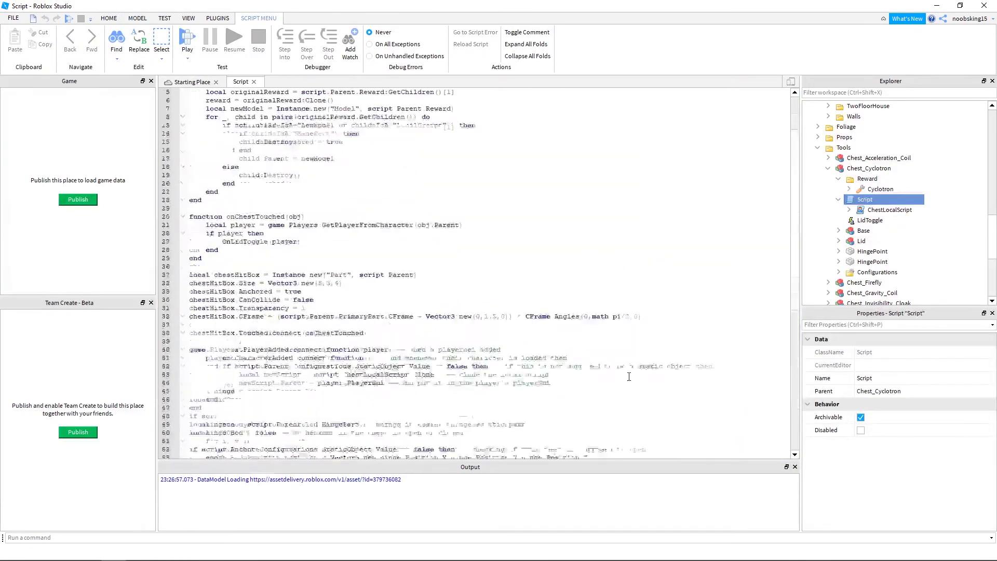
pyautogui.click(849, 210)
pyautogui.doubleClick(861, 210)
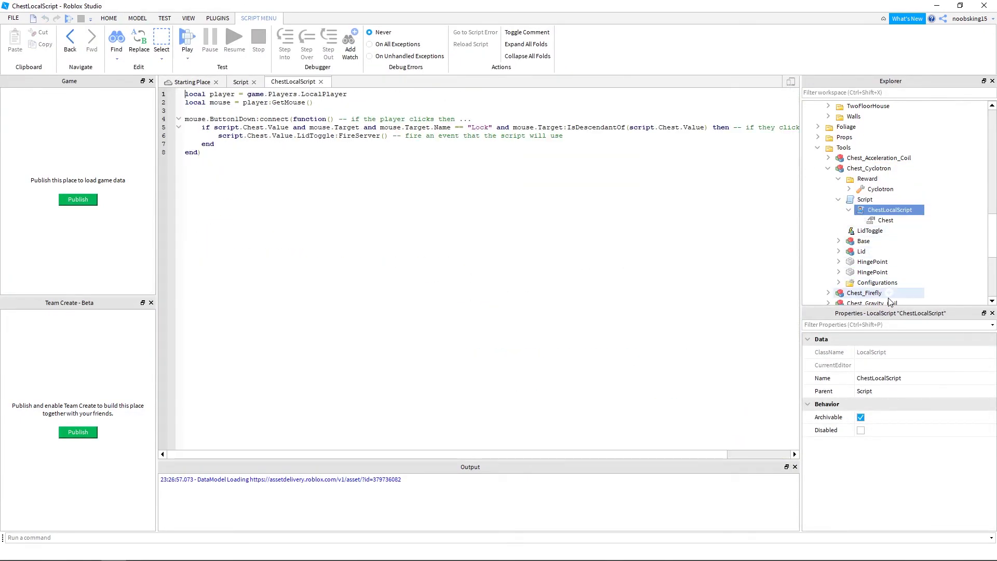
pyautogui.scroll(3, 889, 301)
# - Return to the Starting Place 3D view and fly the camera forward past the trunk
pyautogui.click(192, 81)
pyautogui.scroll(-5, 452, 269)
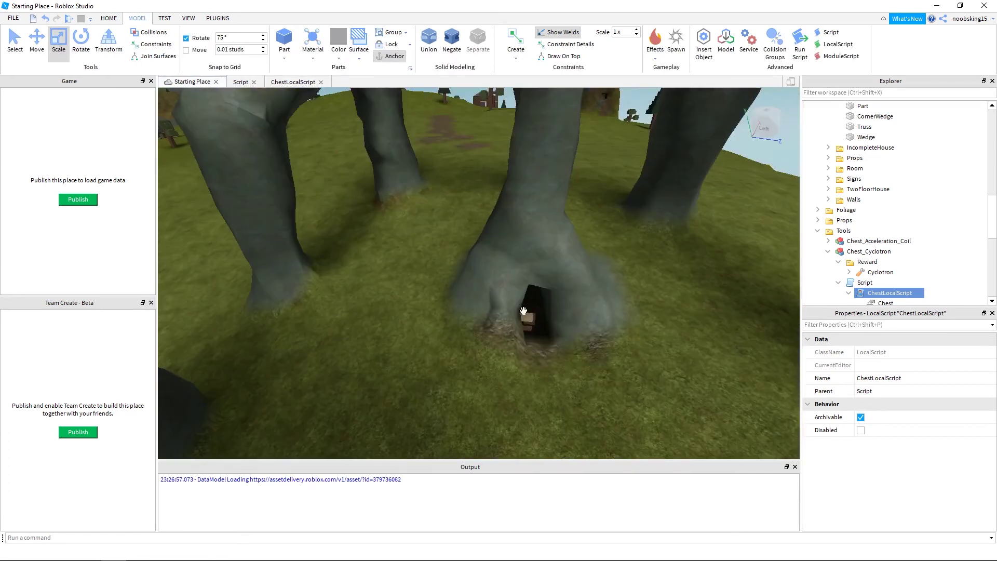
pyautogui.moveTo(502, 249); pyautogui.dragTo(504, 251, button='right')
pyautogui.press('w')
pyautogui.press('w')
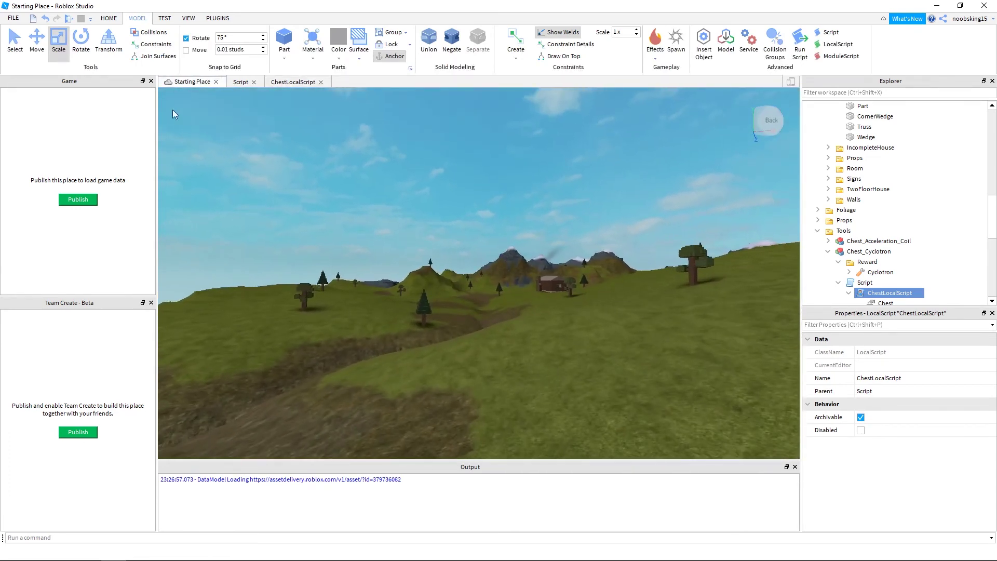
pyautogui.click(164, 18)
# - Start a playtest and walk the character to the chest to receive the Lantern
pyautogui.click(19, 47)
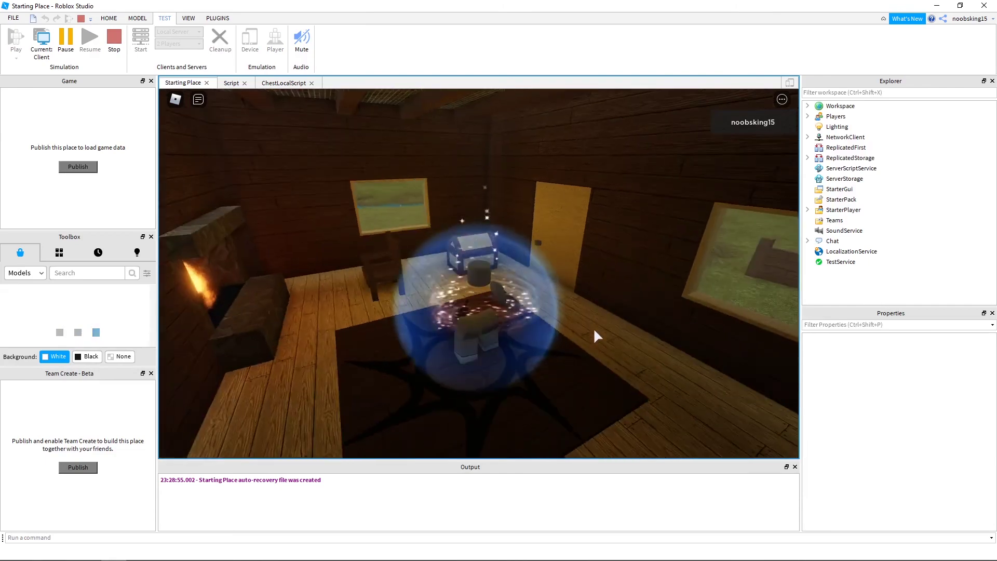
pyautogui.press('w')
pyautogui.moveTo(518, 291); pyautogui.dragTo(526, 305, button='right')
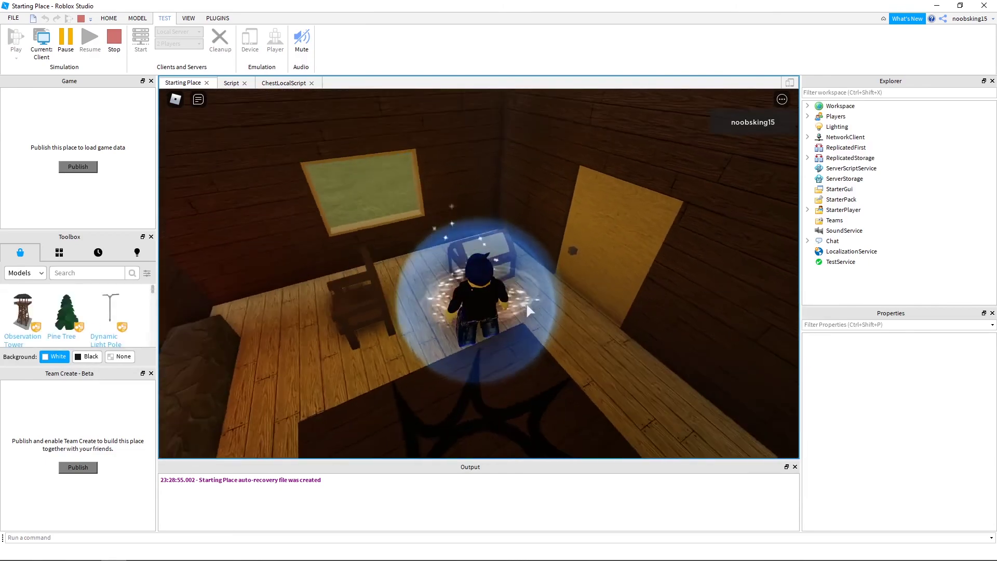
pyautogui.press('w')
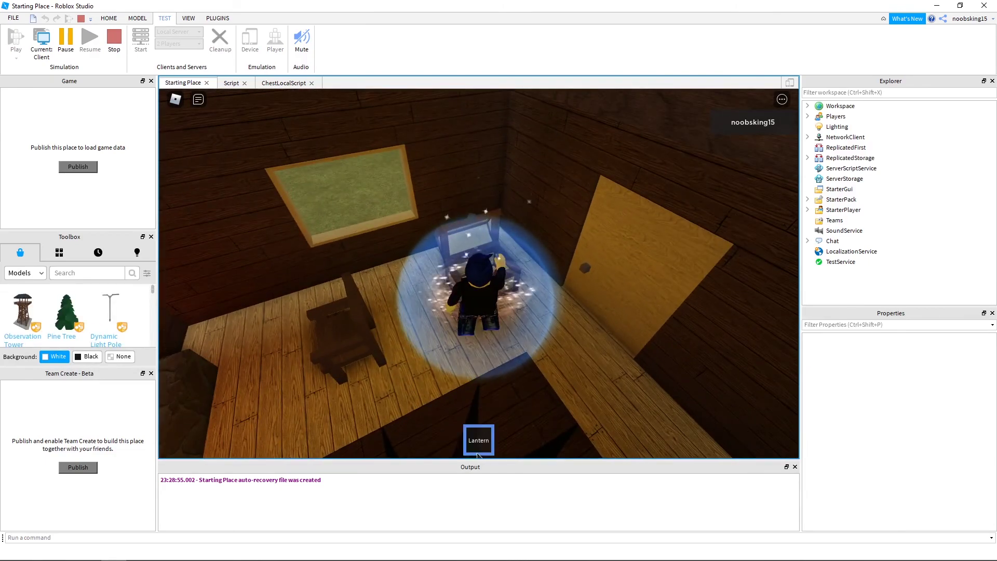
pyautogui.press('d')
pyautogui.press('s')
pyautogui.moveTo(503, 419); pyautogui.dragTo(502, 405, button='right')
# - Re-equip the Lantern from the hotbar and toggle its light off and back on
pyautogui.click(479, 446)
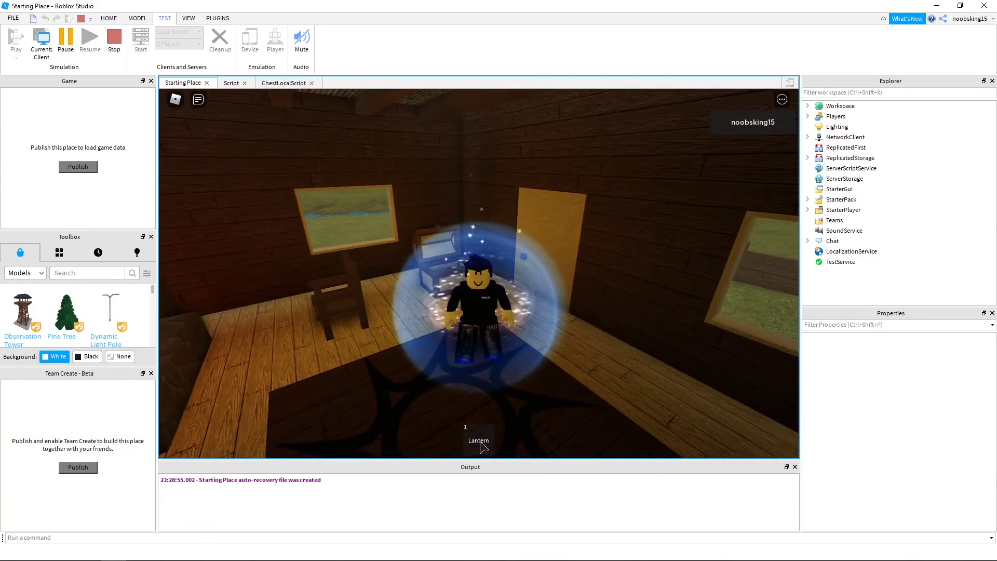
pyautogui.click(481, 446)
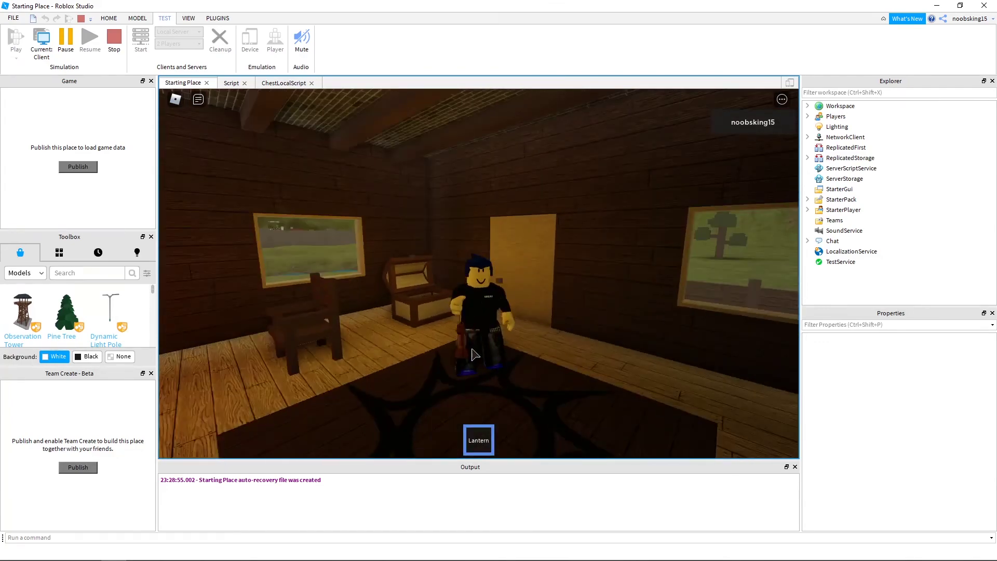
pyautogui.click(472, 348)
pyautogui.moveTo(544, 347); pyautogui.dragTo(583, 362, button='right')
pyautogui.click(524, 334)
pyautogui.click(537, 348)
# - Run the character out the door, past the Welcome sign, onto the wooden bridge
pyautogui.press('w')
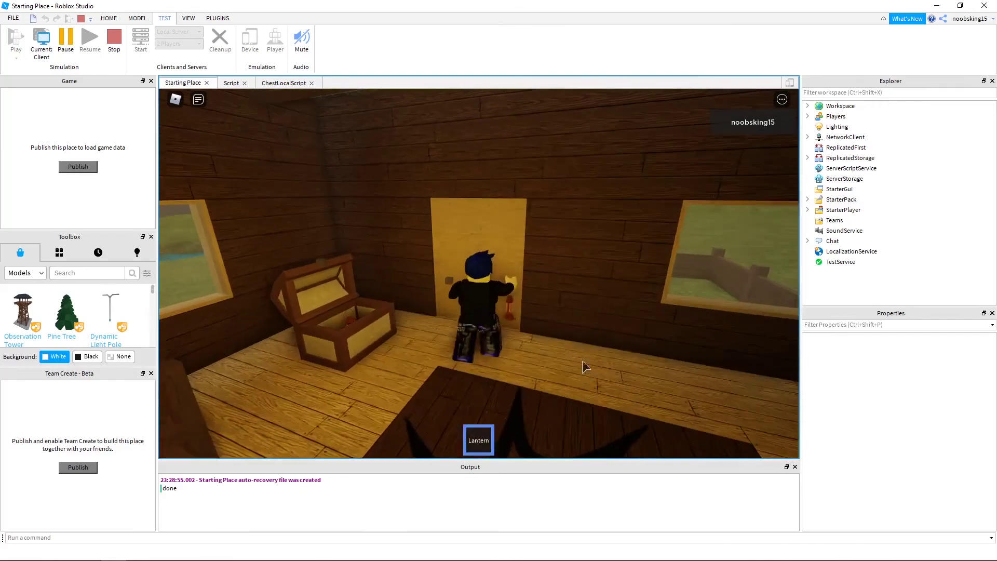
pyautogui.press('w')
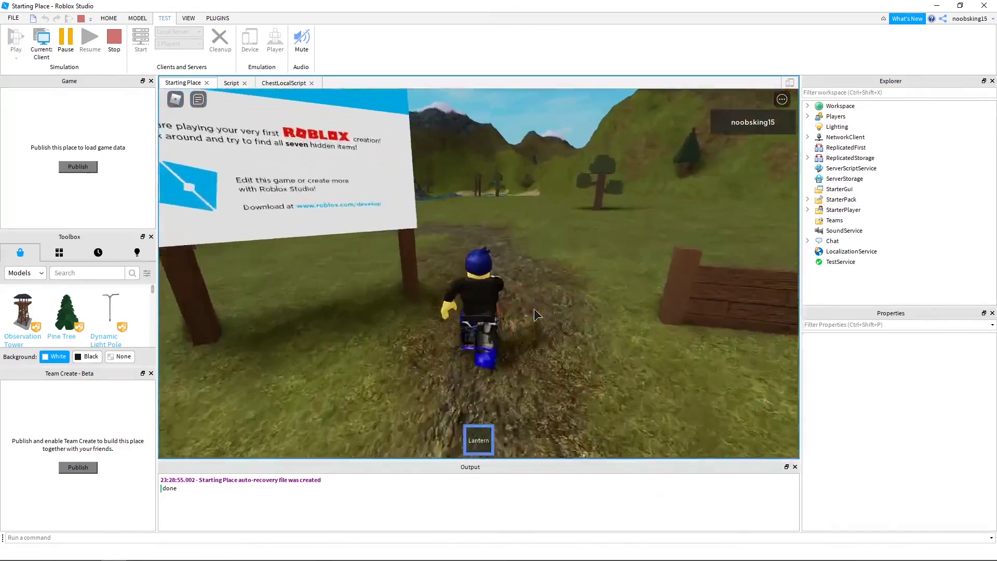
pyautogui.press('w')
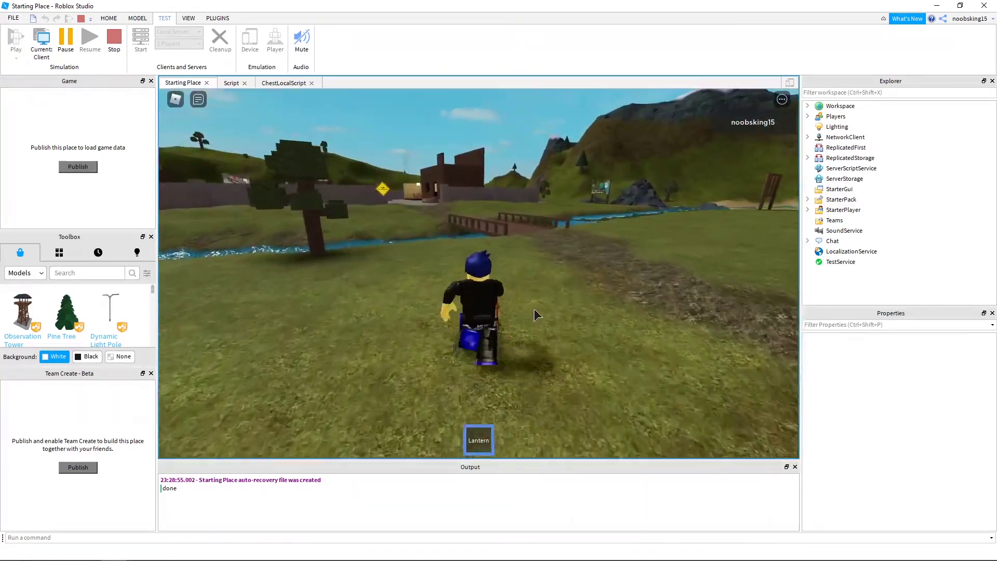
pyautogui.press('w')
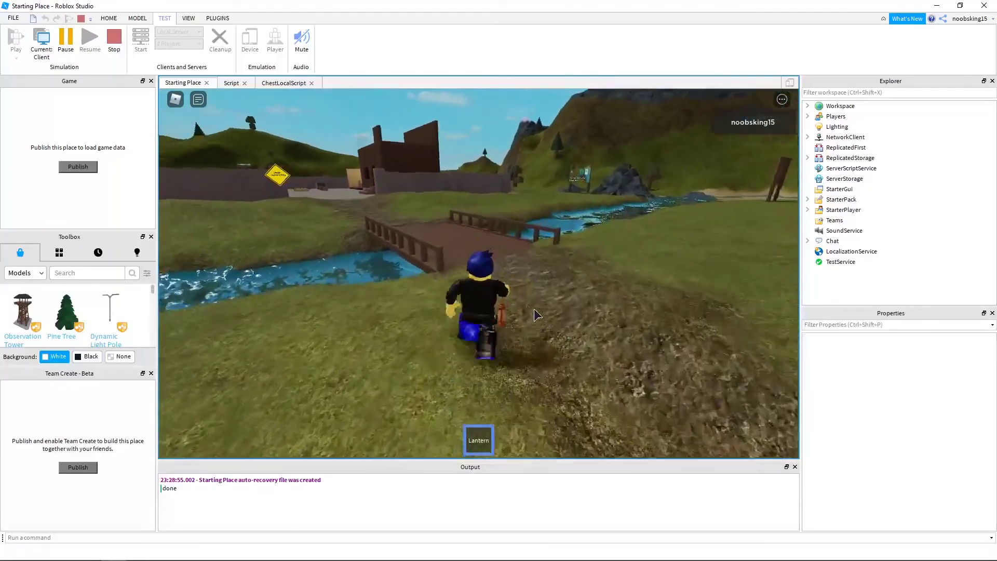
pyautogui.press('w')
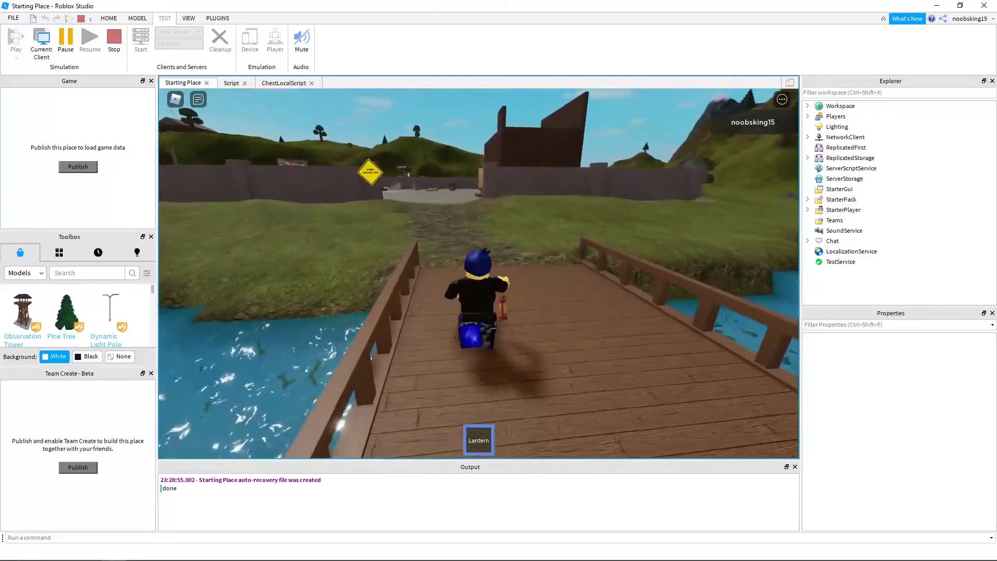